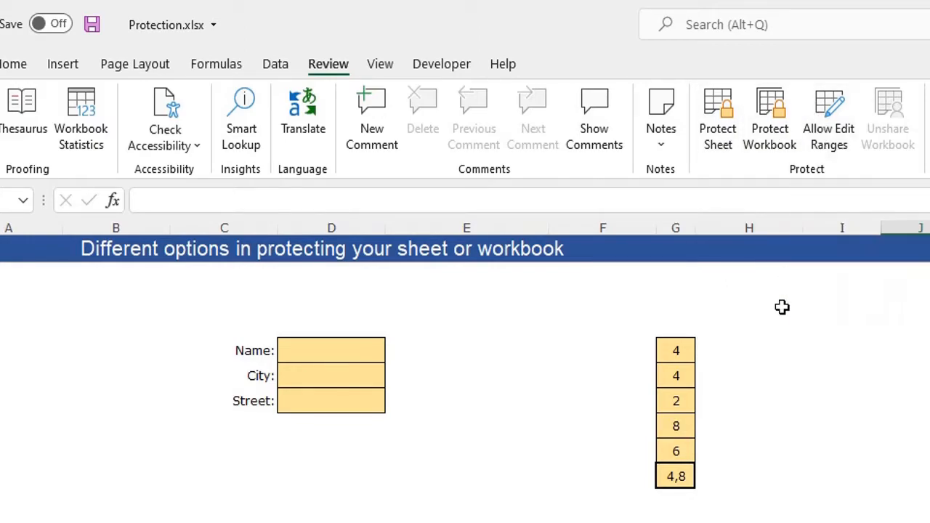
- Protect the workbook's structure without a password and check which commands are available for the Sheet1 tab
{"action": "left_click", "coordinate": [770, 116]}
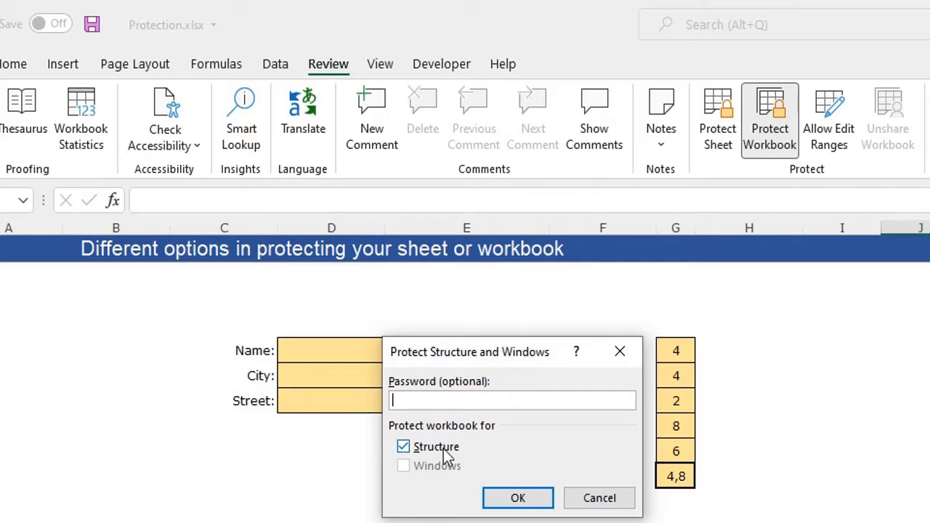
{"action": "left_click", "coordinate": [544, 504]}
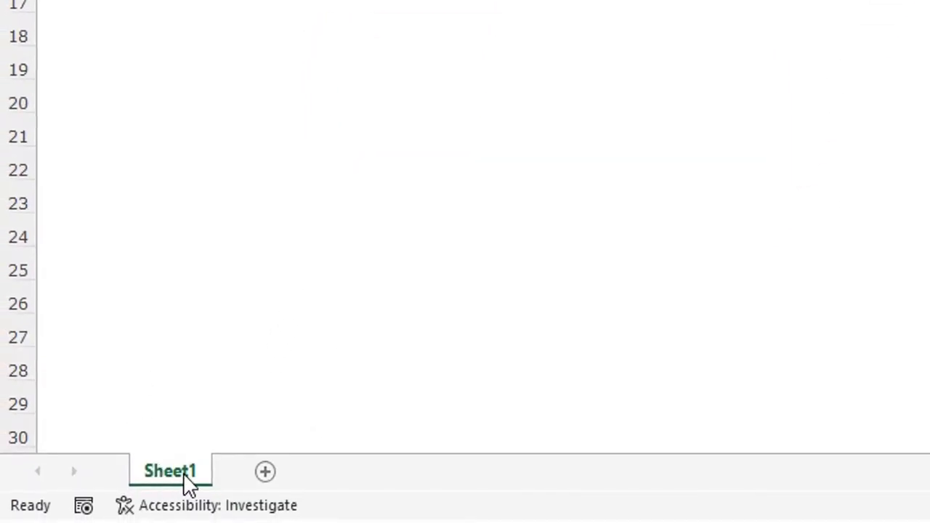
{"action": "right_click", "coordinate": [183, 473]}
{"action": "right_click", "coordinate": [173, 470]}
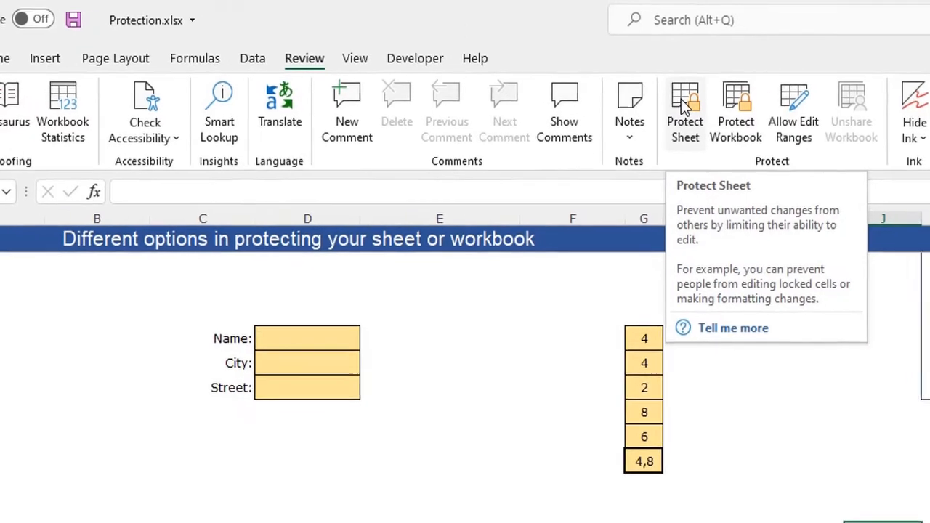
- Protect the sheet without a password, allowing only selection of locked and unlocked cells, and remove that protection again
{"action": "left_click", "coordinate": [689, 107]}
{"action": "left_click_drag", "start_coordinate": [438, 271], "coordinate": [477, 212]}
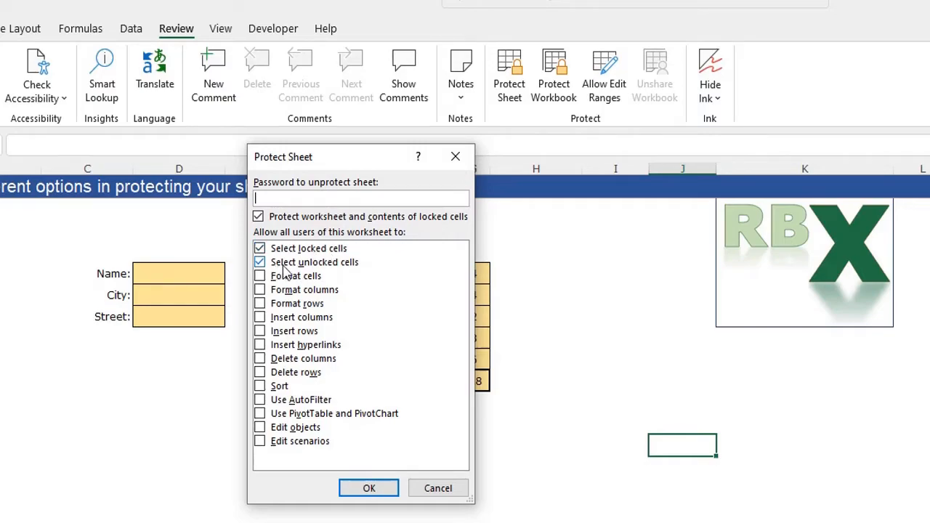
{"action": "left_click", "coordinate": [261, 319]}
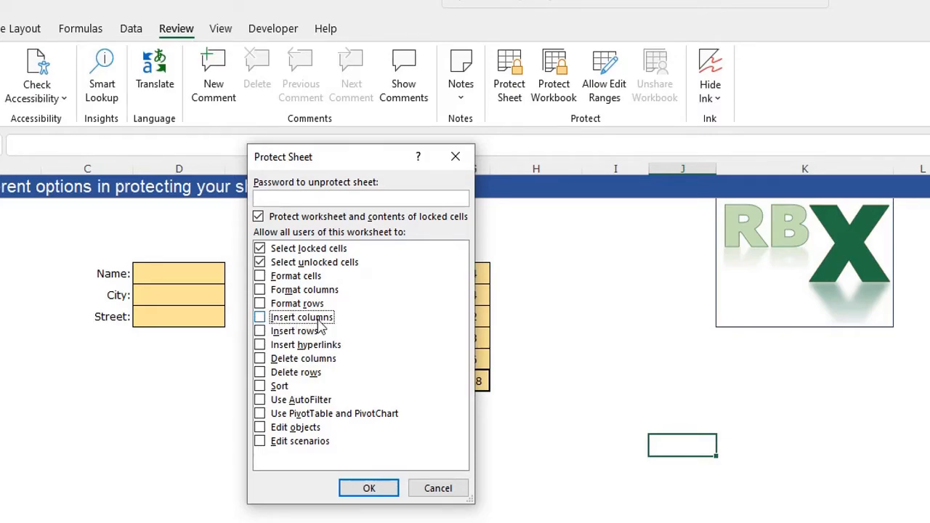
{"action": "left_click", "coordinate": [370, 488]}
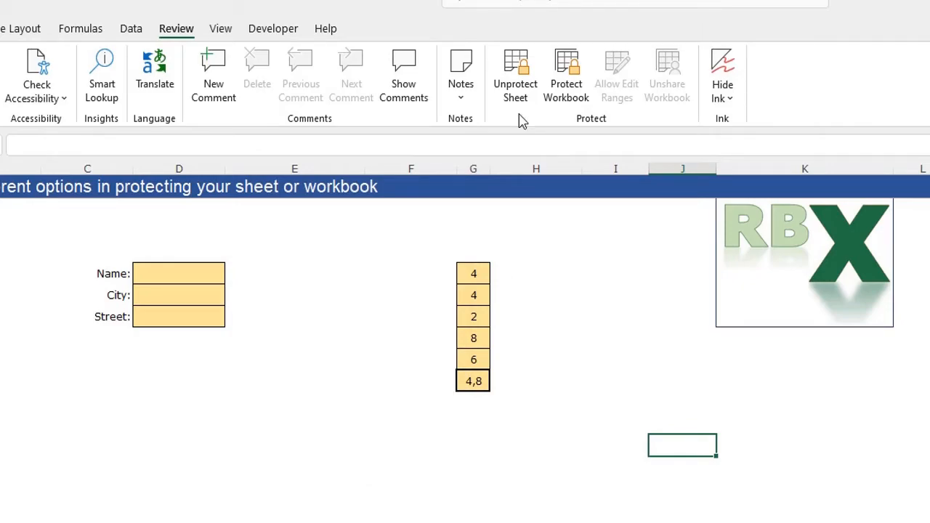
{"action": "left_click", "coordinate": [514, 77]}
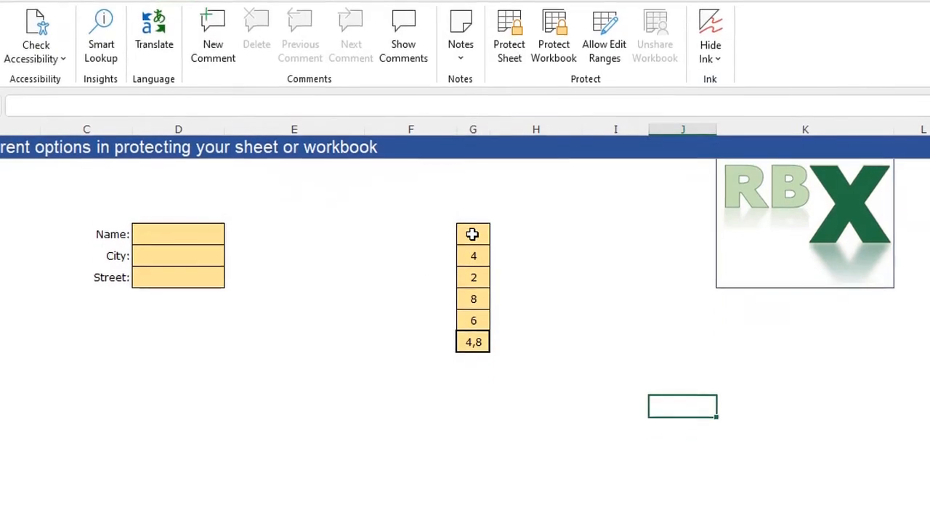
- Review the protection settings of cell G5 in Format Cells and keep it locked
{"action": "right_click", "coordinate": [472, 273]}
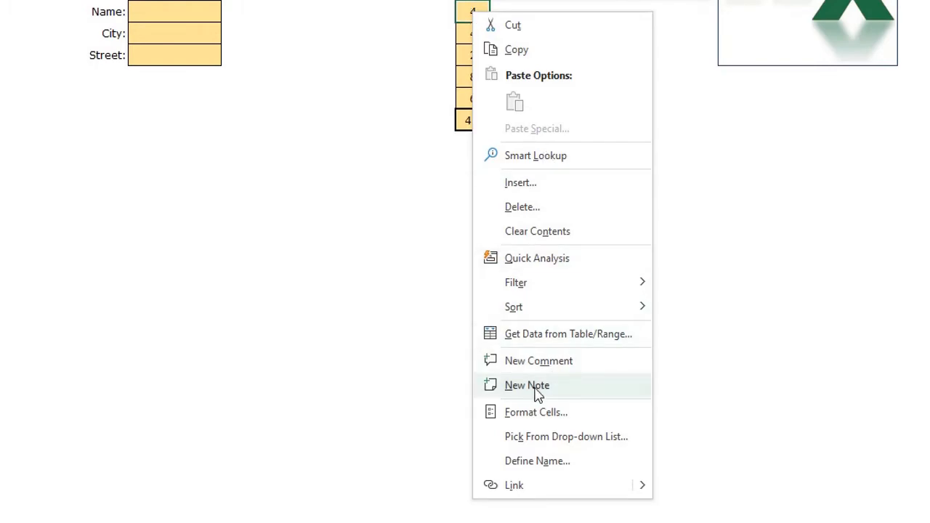
{"action": "left_click", "coordinate": [525, 412]}
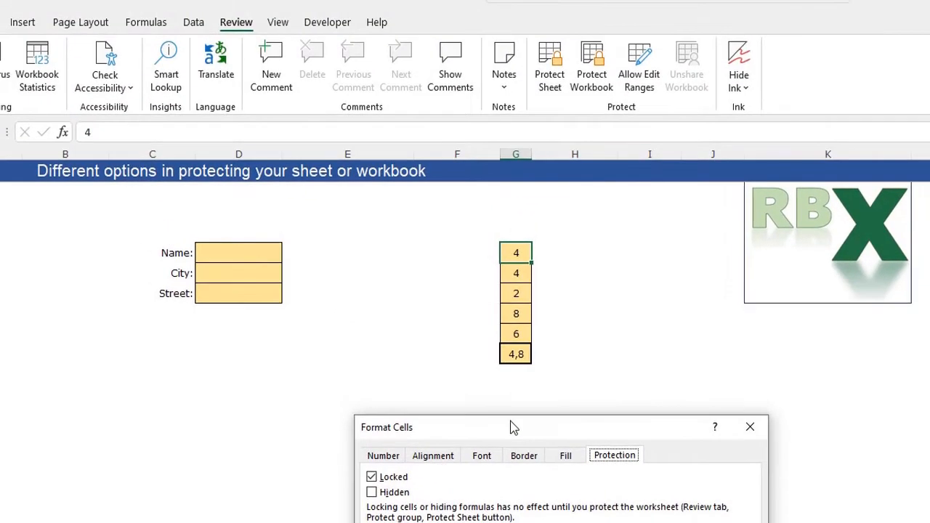
{"action": "left_click_drag", "start_coordinate": [501, 376], "coordinate": [362, 67]}
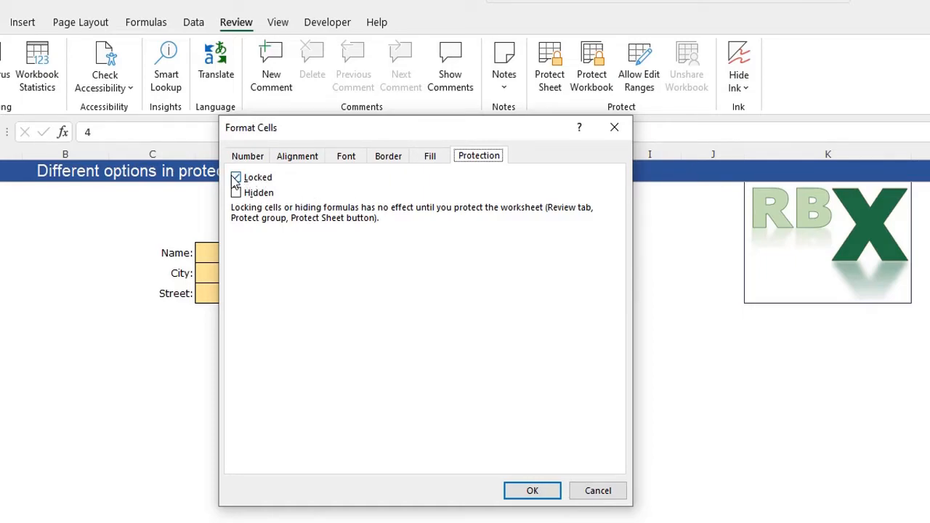
{"action": "left_click", "coordinate": [527, 494]}
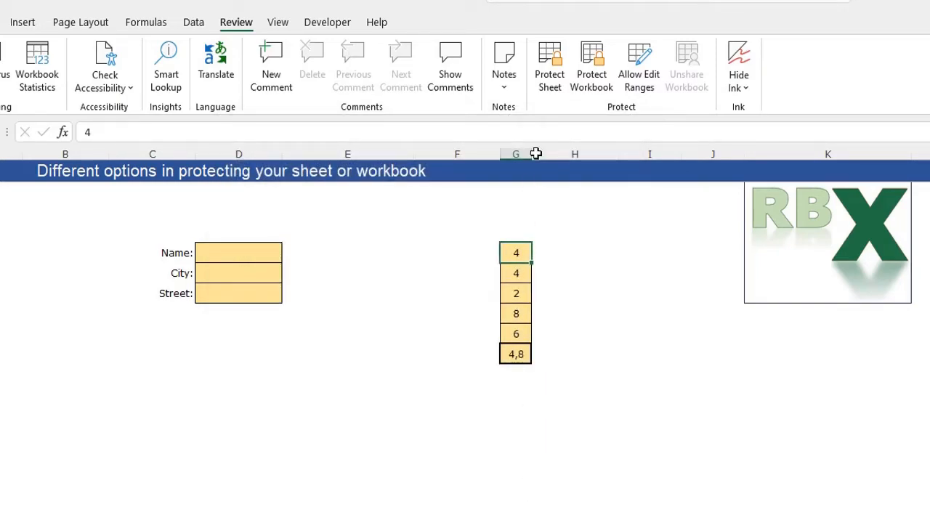
- Protect the sheet without a password and try to clear the contents of locked cell G5
{"action": "left_click", "coordinate": [549, 64]}
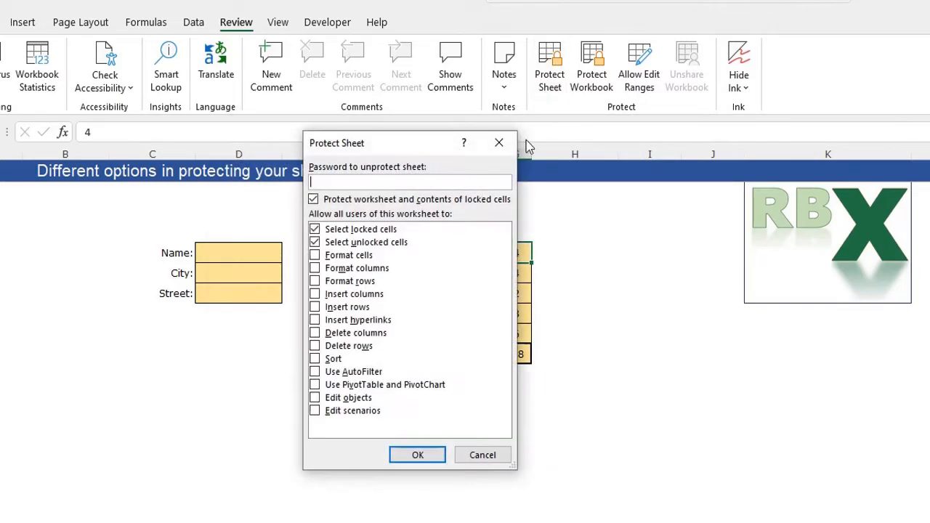
{"action": "left_click", "coordinate": [425, 456]}
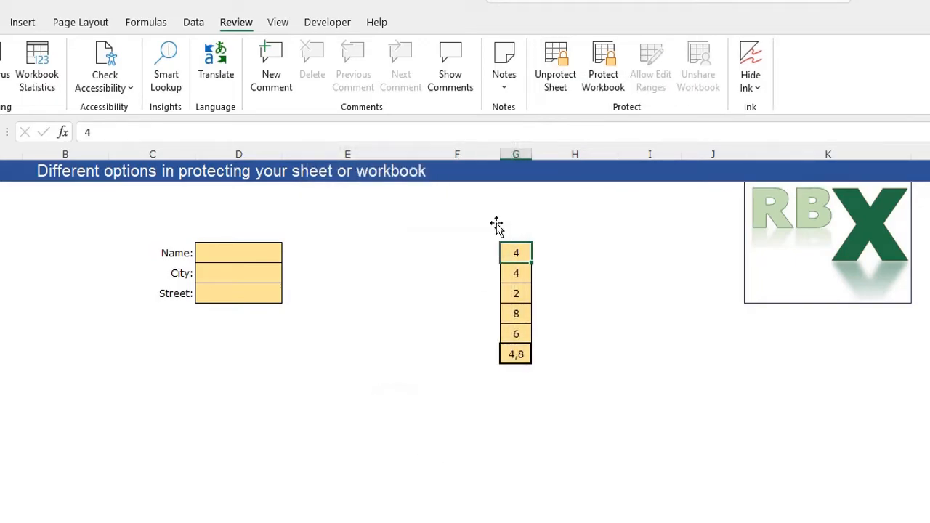
{"action": "key", "text": "Delete"}
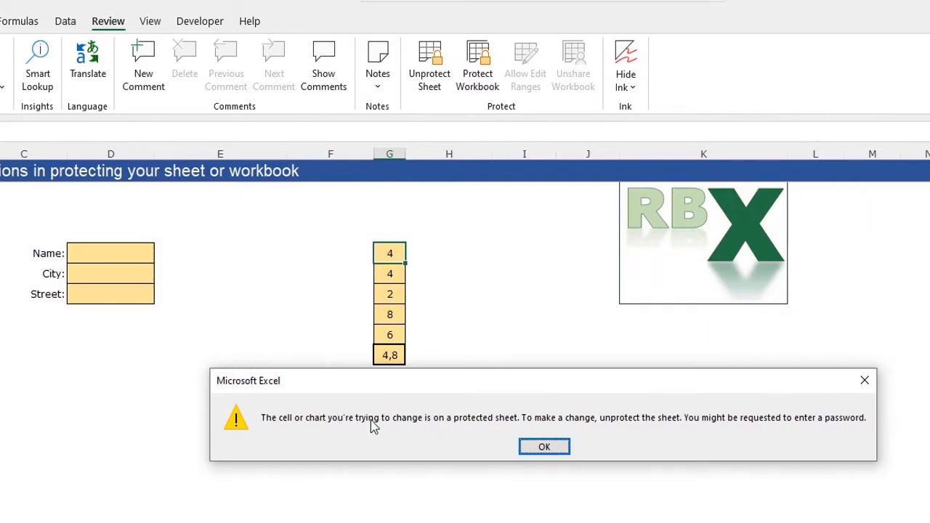
{"action": "left_click", "coordinate": [544, 447]}
- Unprotect the sheet and turn off the Locked setting for cell G5
{"action": "left_click", "coordinate": [427, 58]}
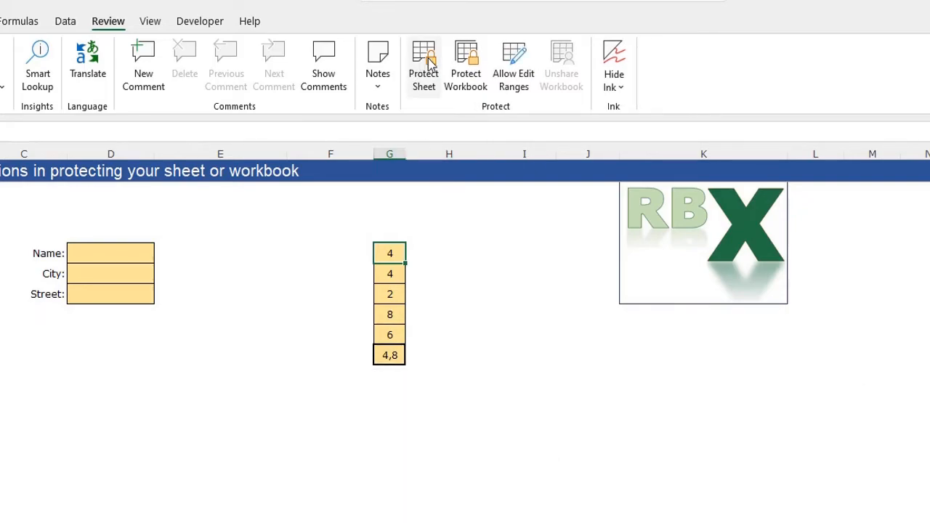
{"action": "right_click", "coordinate": [391, 252]}
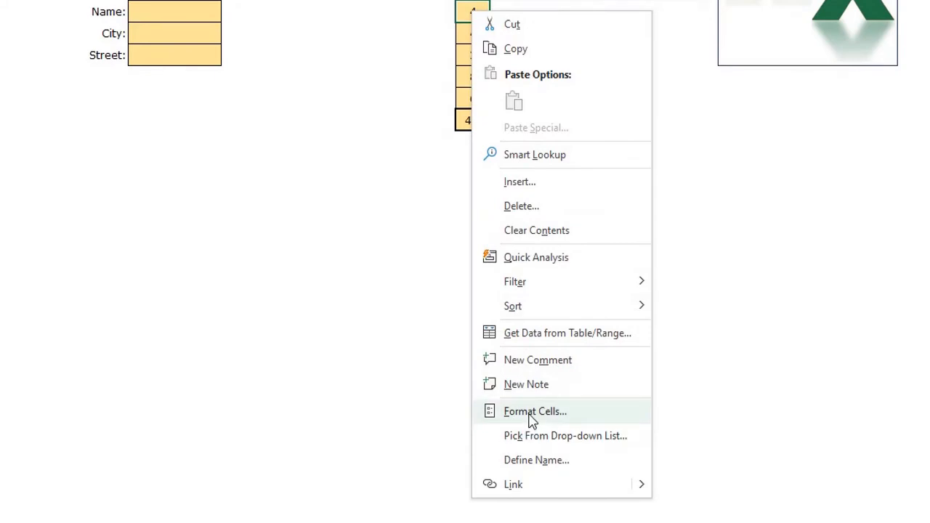
{"action": "left_click", "coordinate": [533, 413]}
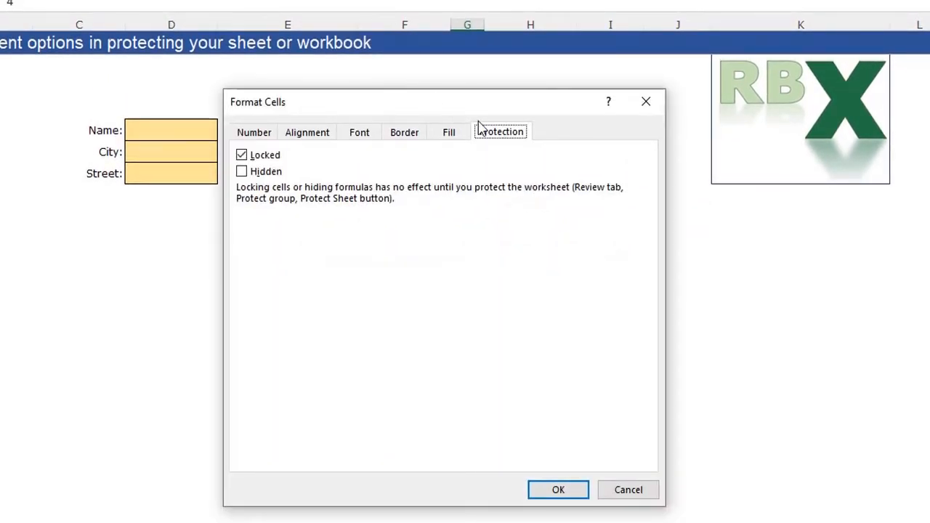
{"action": "left_click", "coordinate": [242, 156]}
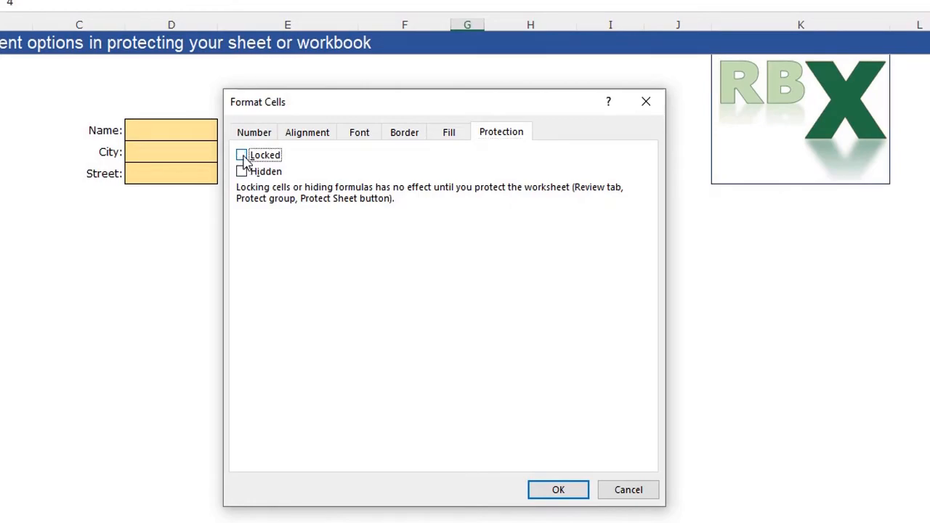
{"action": "left_click", "coordinate": [558, 489]}
- Protect the sheet without a password and set the unlocked cell G5 to 8
{"action": "left_click", "coordinate": [514, 67]}
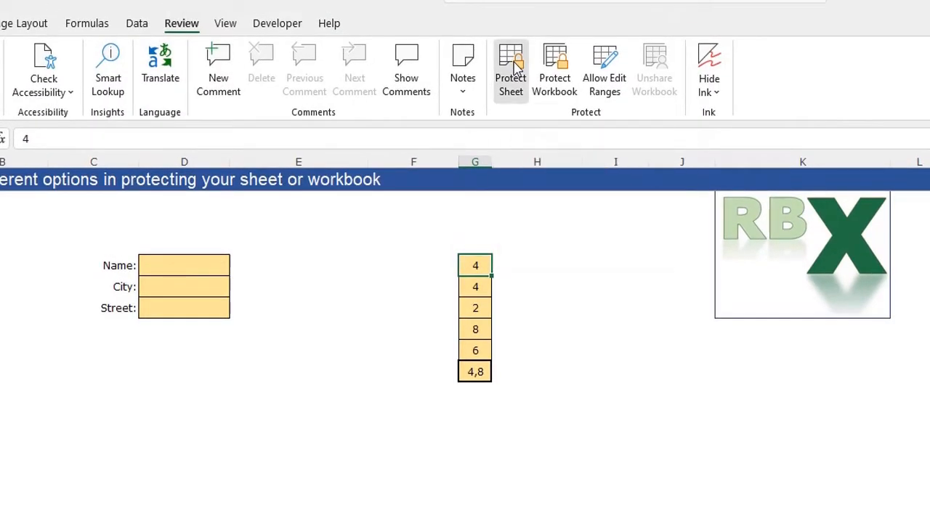
{"action": "left_click", "coordinate": [367, 482]}
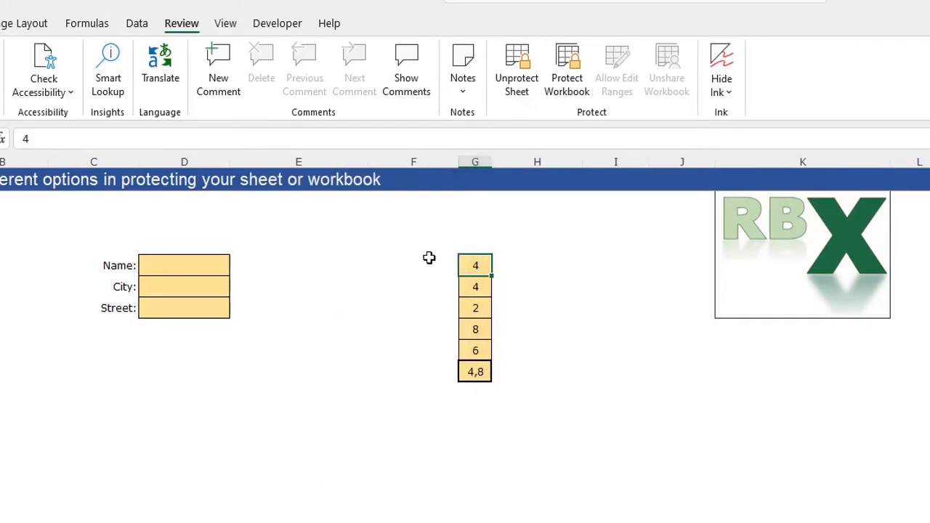
{"action": "left_click", "coordinate": [475, 291]}
{"action": "left_click", "coordinate": [478, 266]}
{"action": "type", "text": "8"}
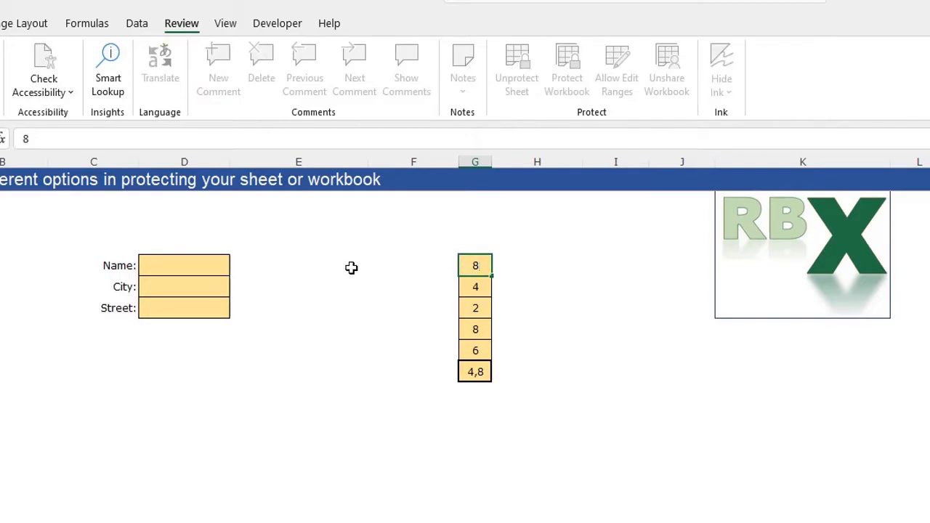
{"action": "key", "text": "Return"}
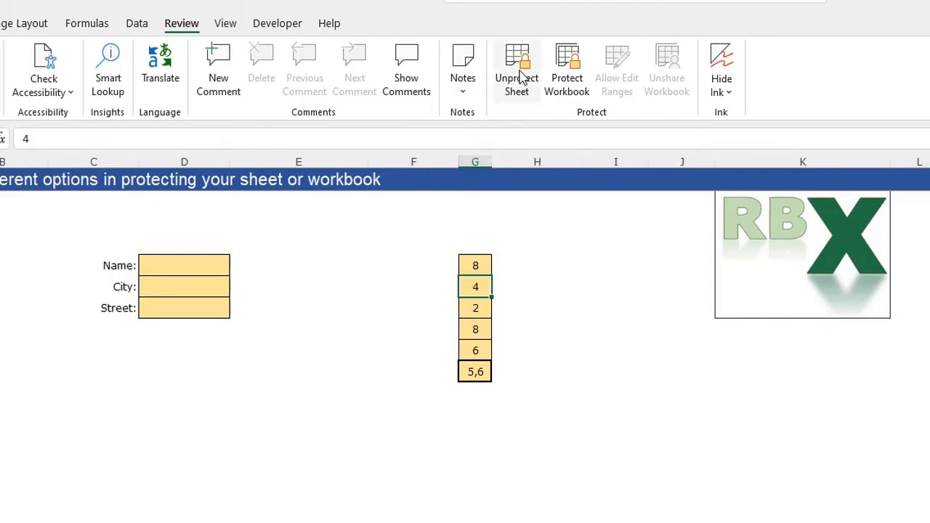
- Unprotect the sheet and turn the Locked setting back on for cell G5
{"action": "left_click", "coordinate": [518, 75]}
{"action": "right_click", "coordinate": [475, 265]}
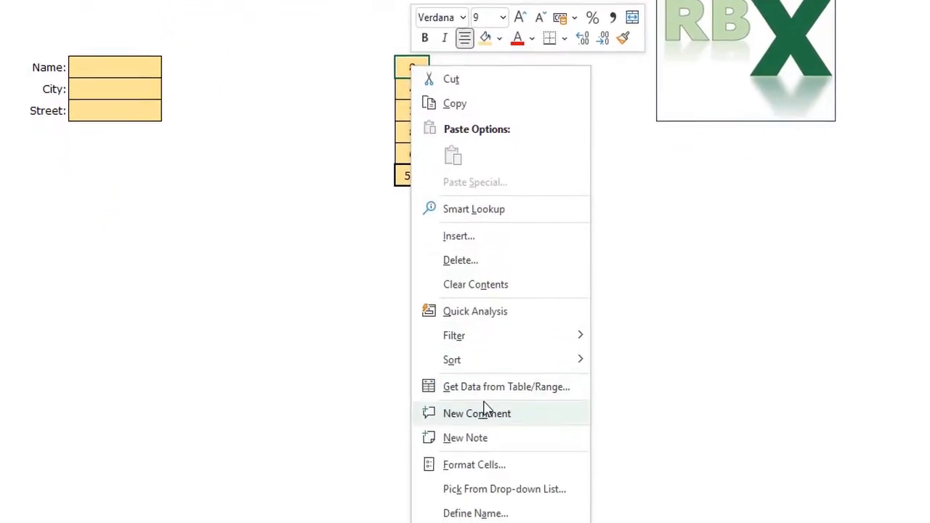
{"action": "left_click", "coordinate": [463, 431]}
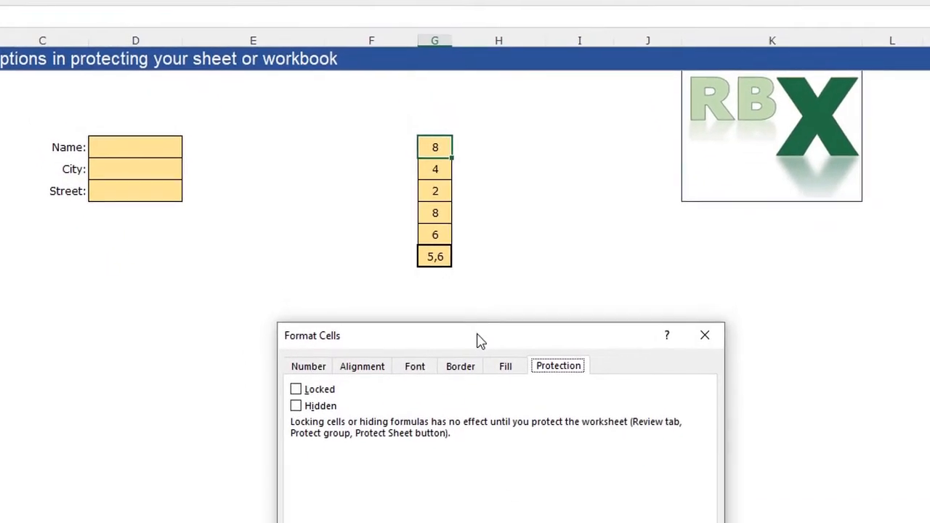
{"action": "left_click_drag", "start_coordinate": [477, 338], "coordinate": [389, 80]}
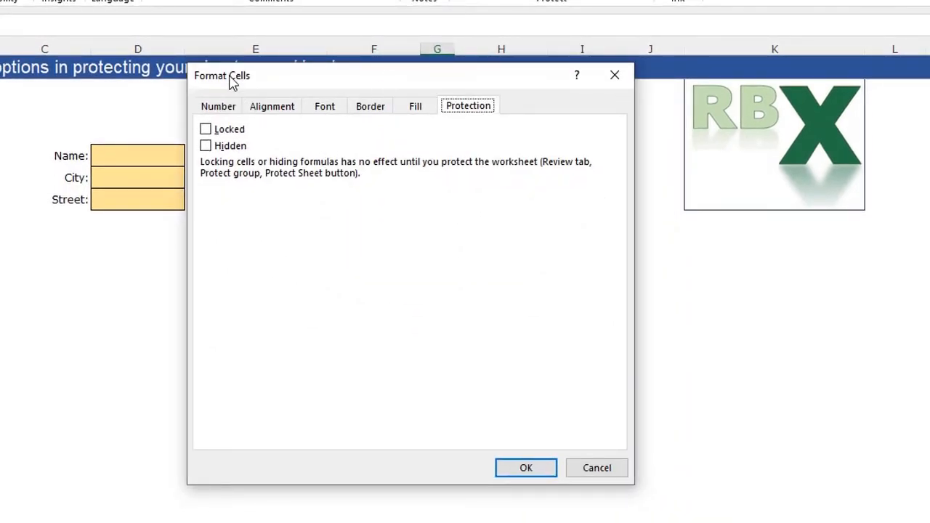
{"action": "left_click", "coordinate": [206, 130]}
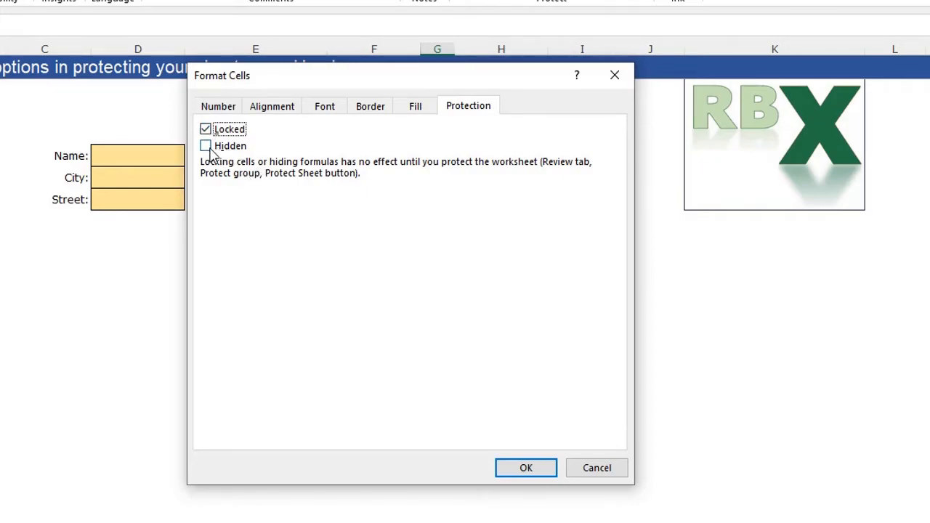
{"action": "left_click", "coordinate": [526, 468]}
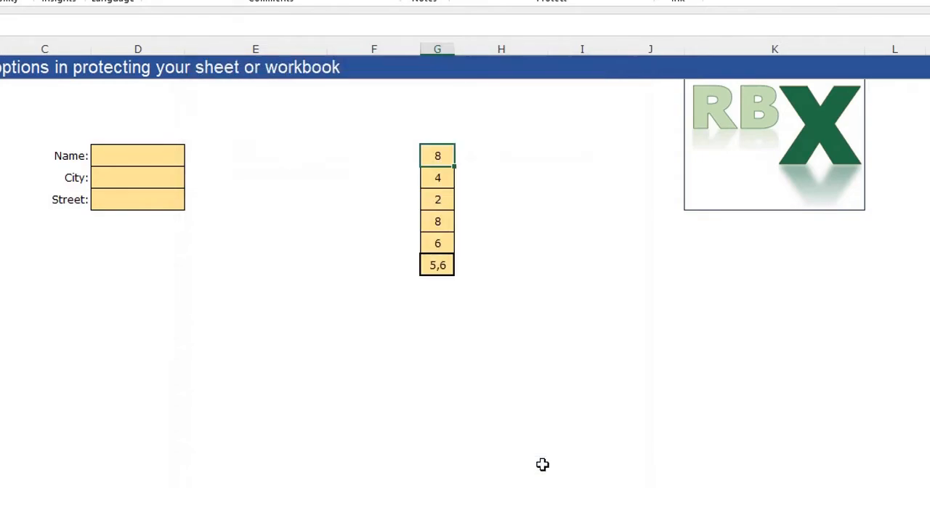
- Check the average formula in G10 against range G5:G9 and turn on the Hidden protection setting for G10
{"action": "left_click", "coordinate": [437, 264]}
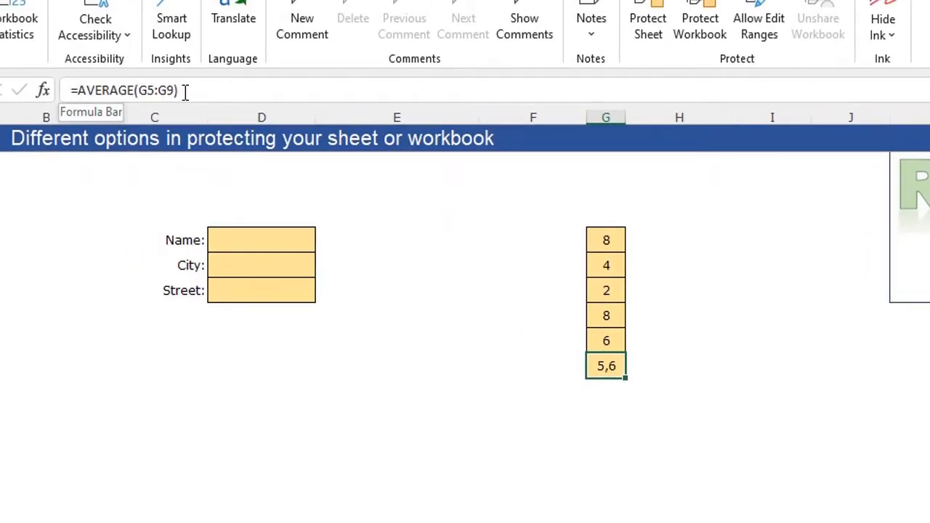
{"action": "left_click_drag", "start_coordinate": [603, 237], "coordinate": [601, 340]}
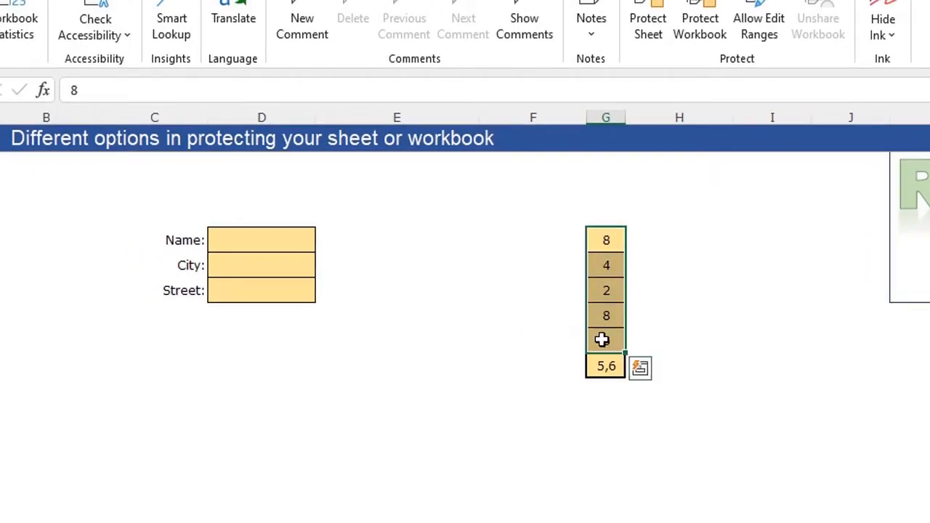
{"action": "left_click", "coordinate": [606, 365]}
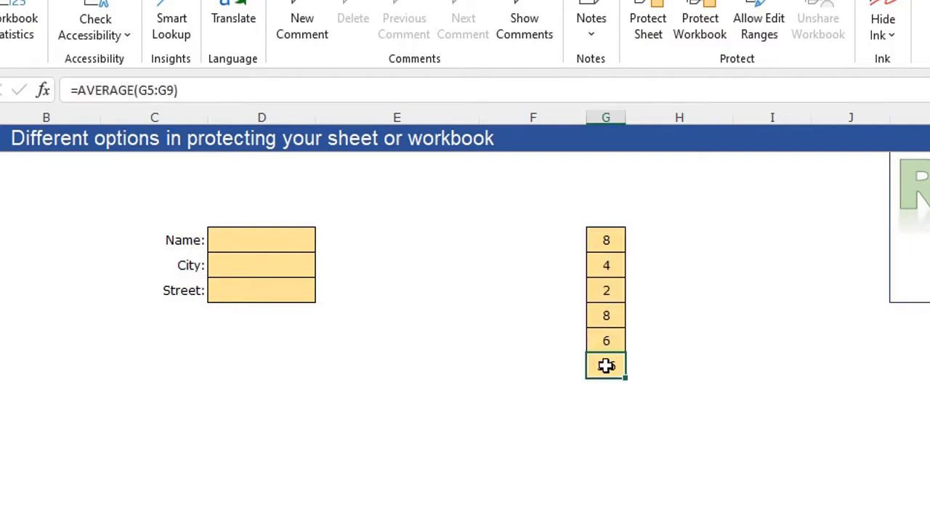
{"action": "right_click", "coordinate": [606, 366]}
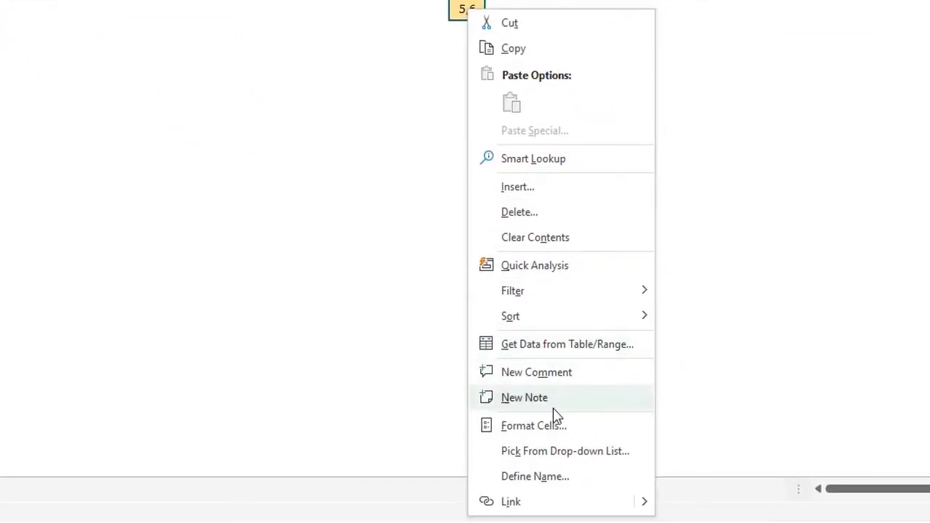
{"action": "left_click", "coordinate": [544, 432]}
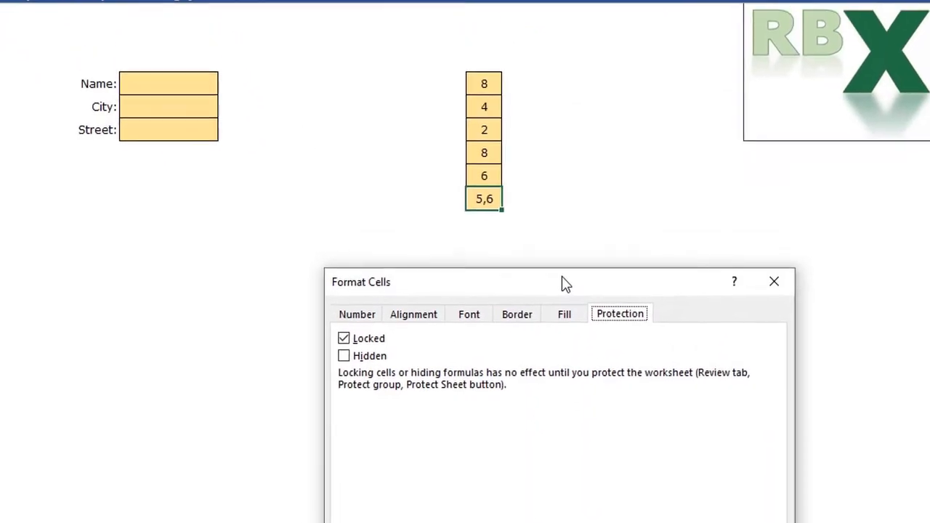
{"action": "left_click_drag", "start_coordinate": [474, 83], "coordinate": [466, 55]}
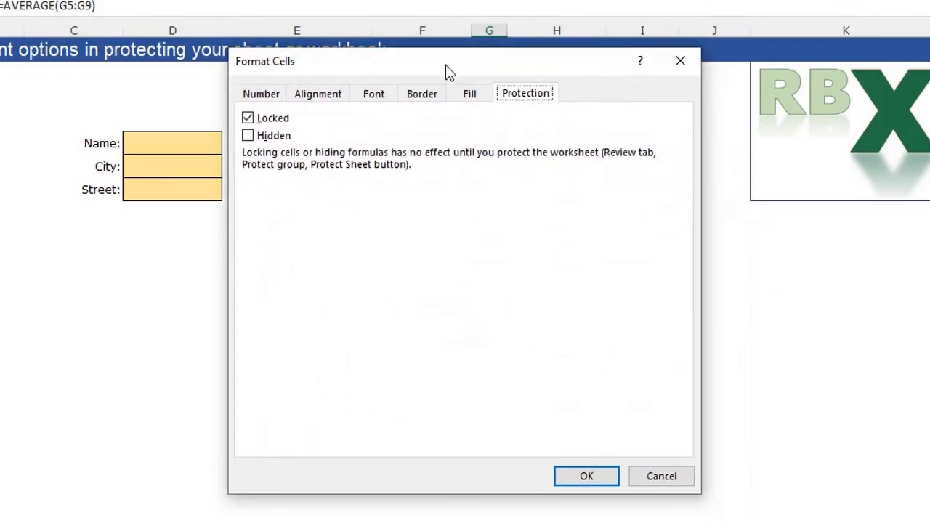
{"action": "left_click", "coordinate": [247, 136]}
{"action": "left_click", "coordinate": [586, 476]}
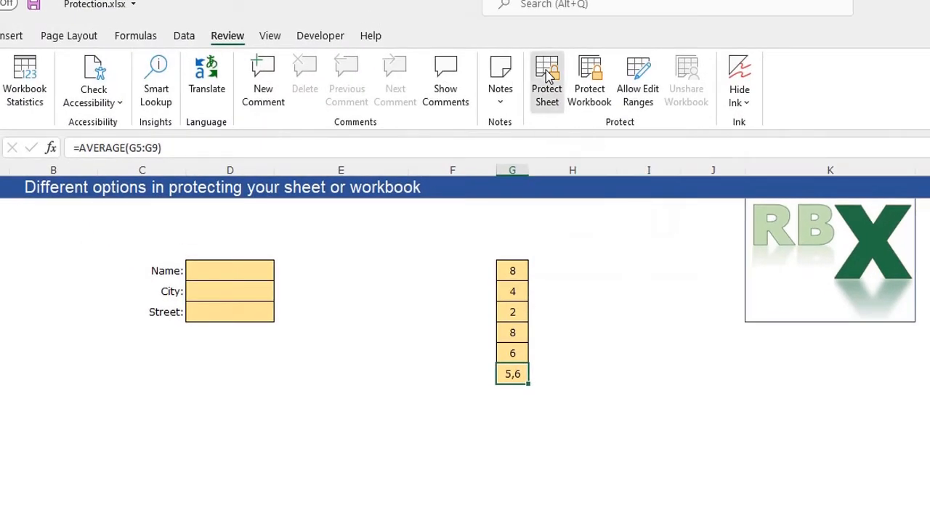
- Protect the sheet without a password and check whether G10's formula is hidden
{"action": "left_click", "coordinate": [548, 75]}
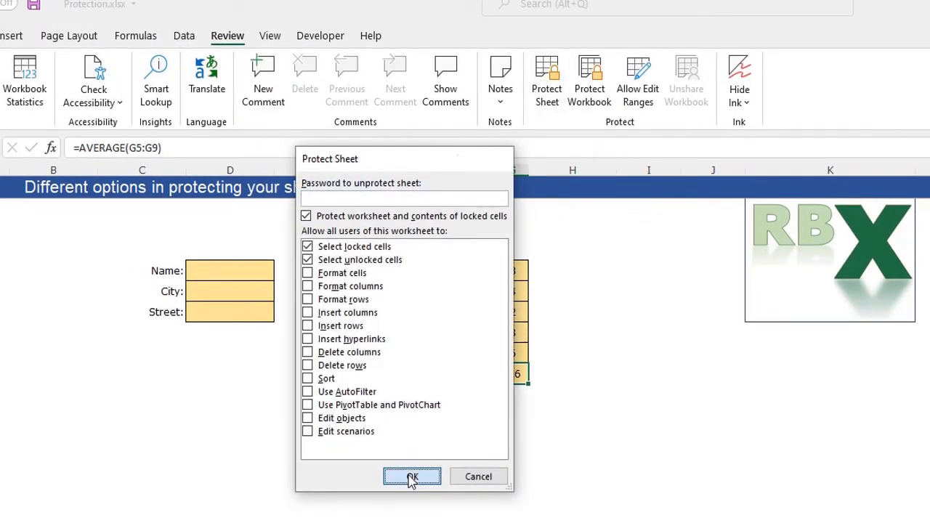
{"action": "left_click", "coordinate": [412, 478]}
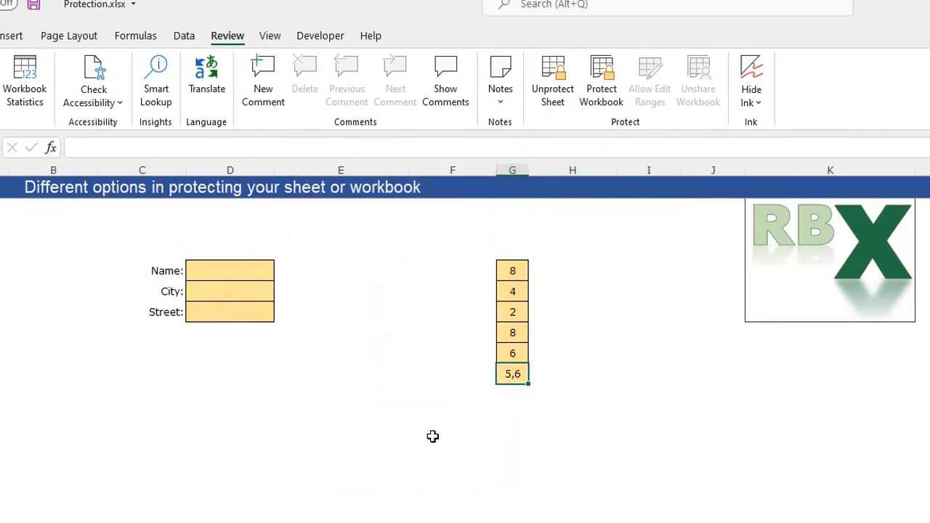
{"action": "left_click", "coordinate": [509, 372]}
- Unprotect the sheet and review the Locked and Hidden protection settings of cell G5
{"action": "left_click", "coordinate": [553, 82]}
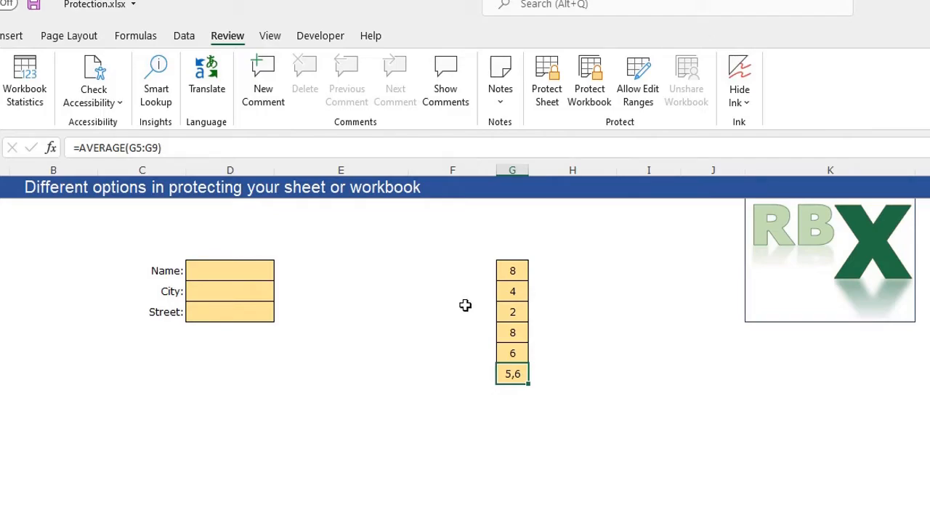
{"action": "key", "text": "ctrl+Up"}
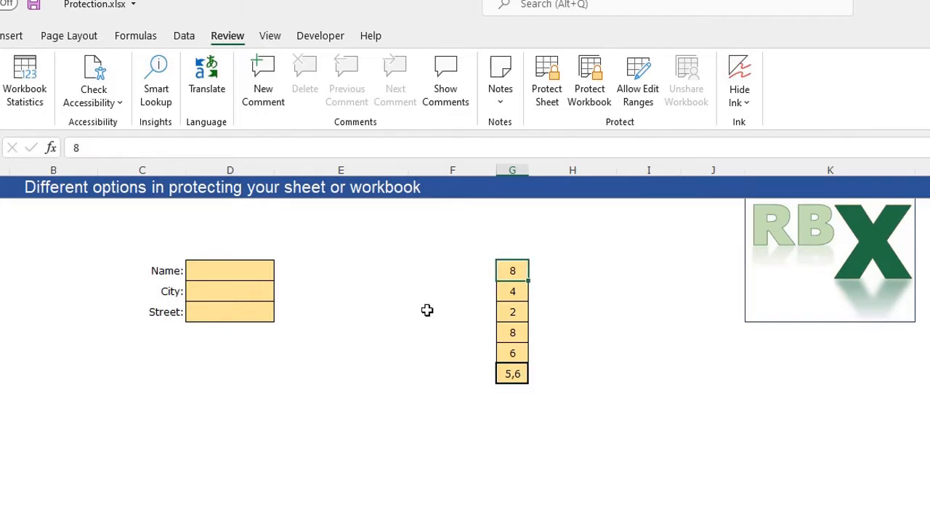
{"action": "right_click", "coordinate": [508, 271]}
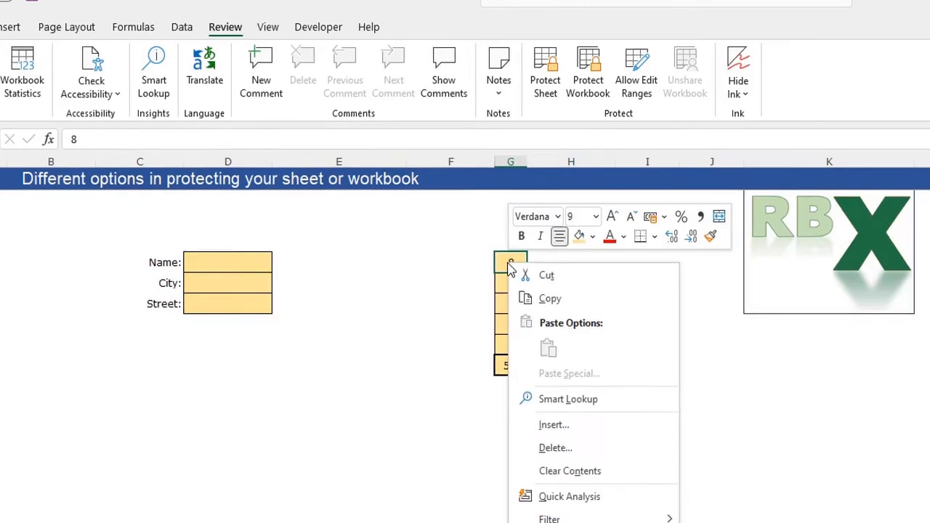
{"action": "left_click", "coordinate": [546, 415]}
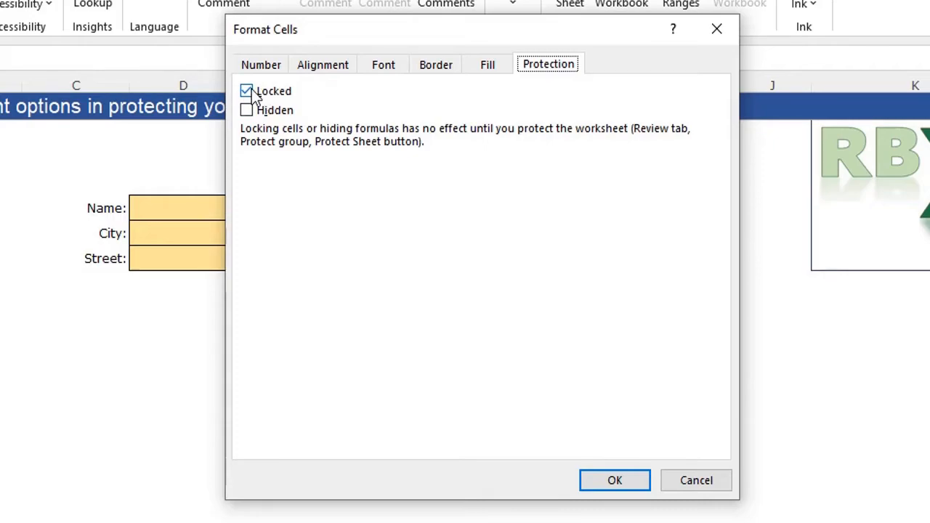
{"action": "left_click", "coordinate": [614, 481]}
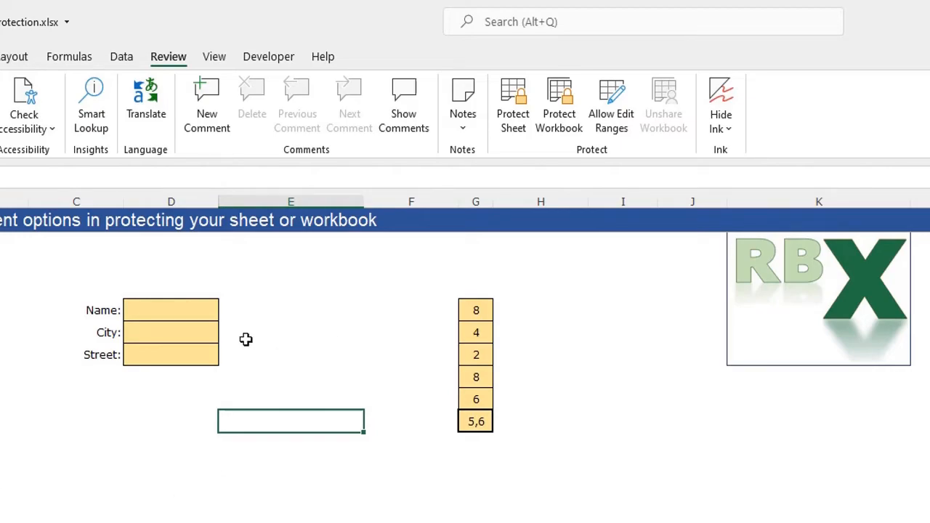
- Start a new allowed edit range titled Input that refers to cells D5:D7
{"action": "left_click_drag", "start_coordinate": [168, 309], "coordinate": [163, 354]}
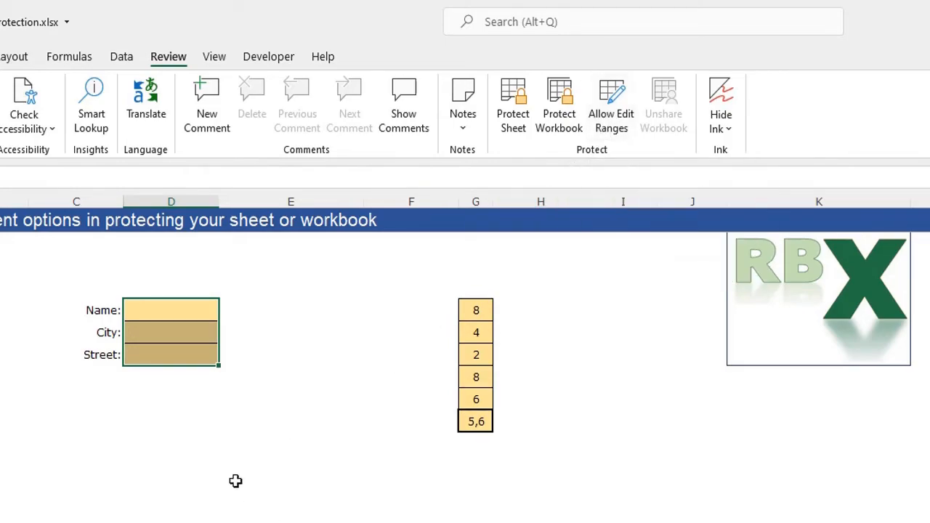
{"action": "left_click", "coordinate": [226, 446]}
{"action": "left_click", "coordinate": [614, 98]}
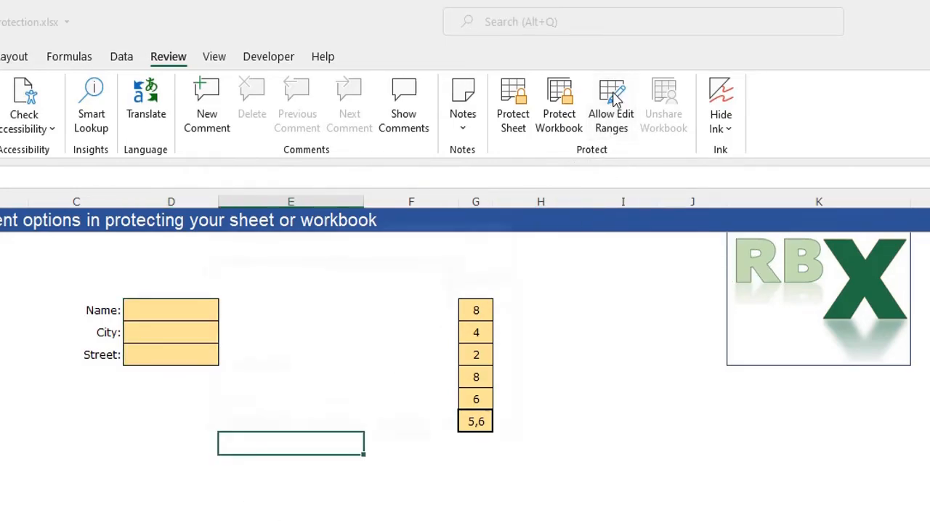
{"action": "left_click_drag", "start_coordinate": [386, 236], "coordinate": [585, 266]}
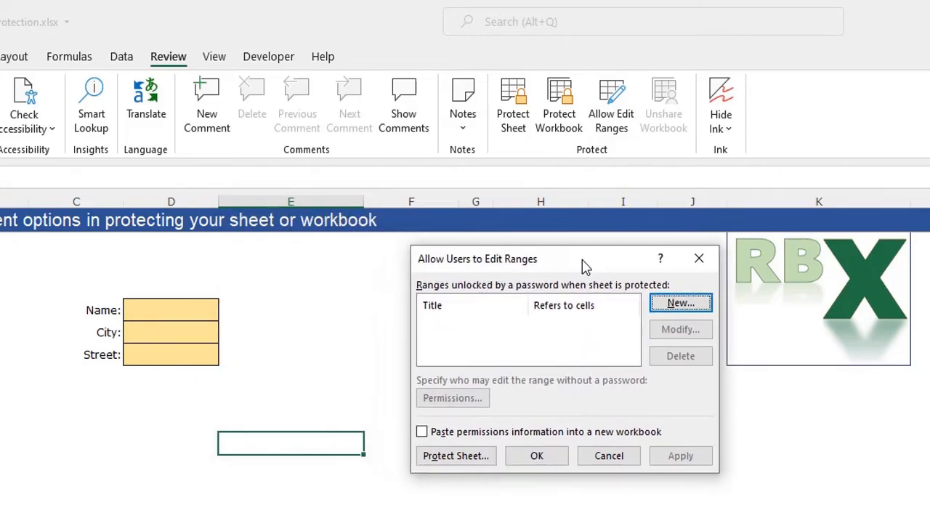
{"action": "left_click", "coordinate": [681, 305]}
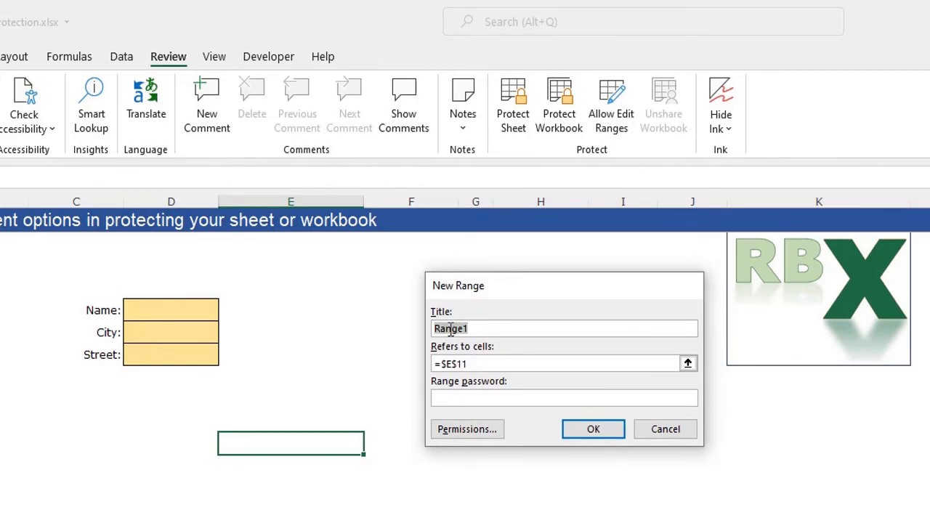
{"action": "type", "text": "Input"}
{"action": "left_click", "coordinate": [471, 363]}
{"action": "key", "text": "Tab"}
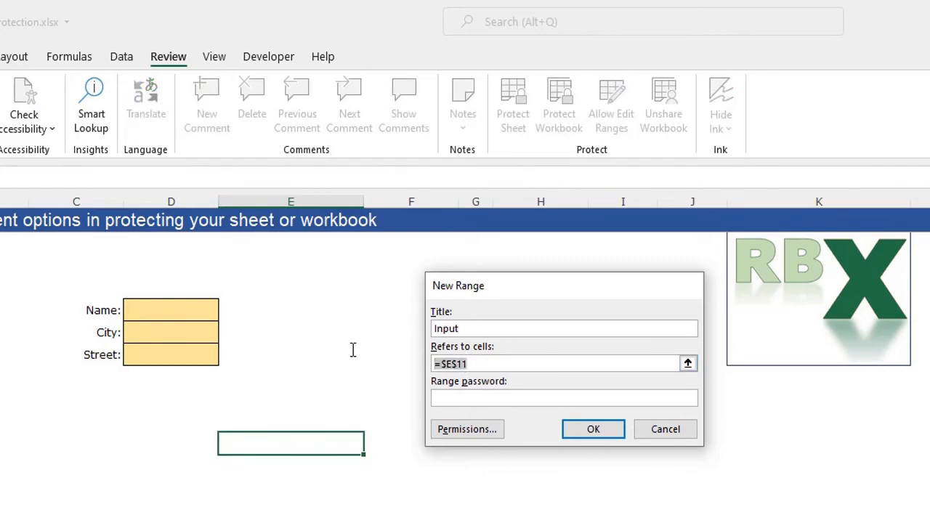
{"action": "key", "text": "BackSpace"}
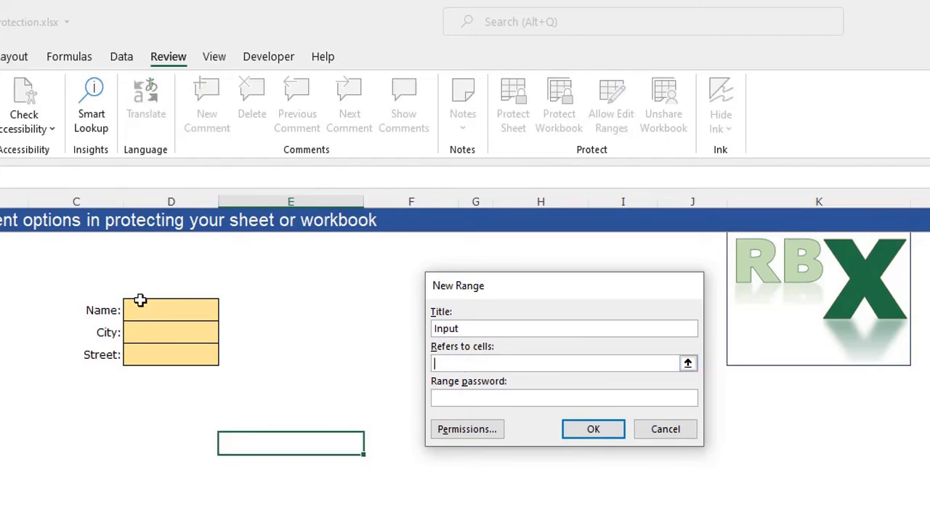
{"action": "left_click_drag", "start_coordinate": [153, 307], "coordinate": [153, 349]}
- Set and confirm the range password for the Input range and apply the allowed edit range
{"action": "left_click", "coordinate": [483, 400]}
{"action": "type", "text": "•"}
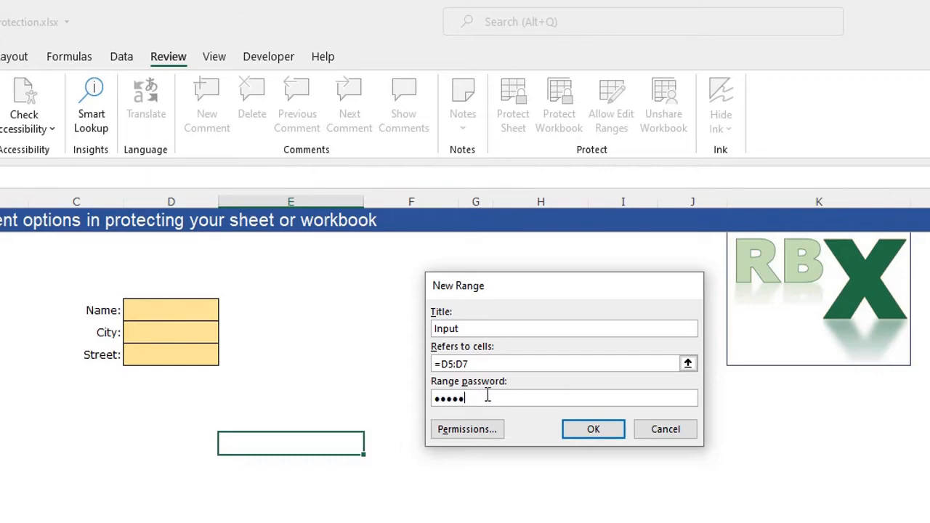
{"action": "left_click", "coordinate": [593, 430]}
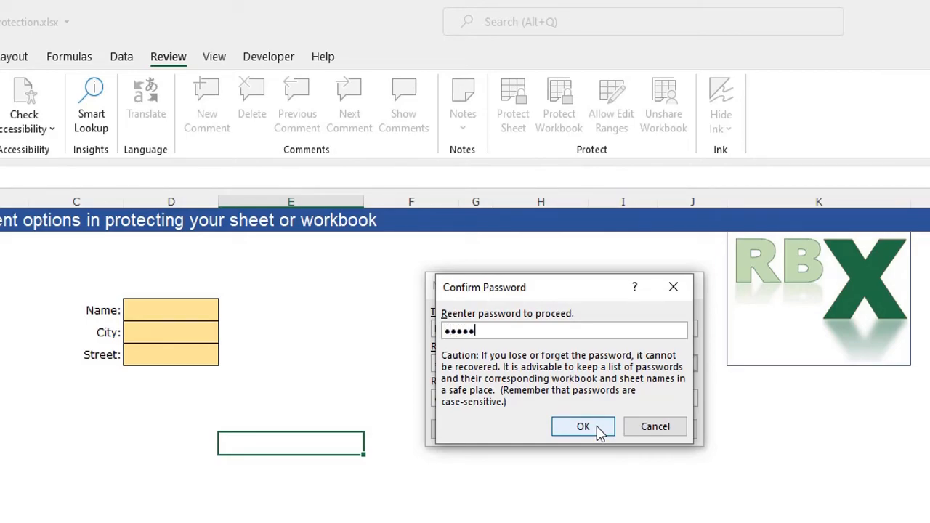
{"action": "left_click", "coordinate": [583, 427]}
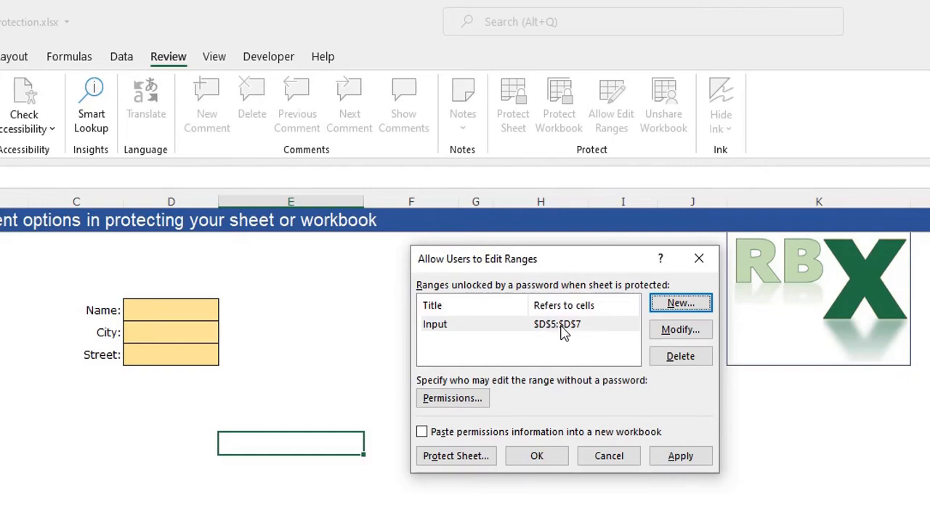
{"action": "left_click", "coordinate": [680, 457]}
{"action": "left_click", "coordinate": [537, 456]}
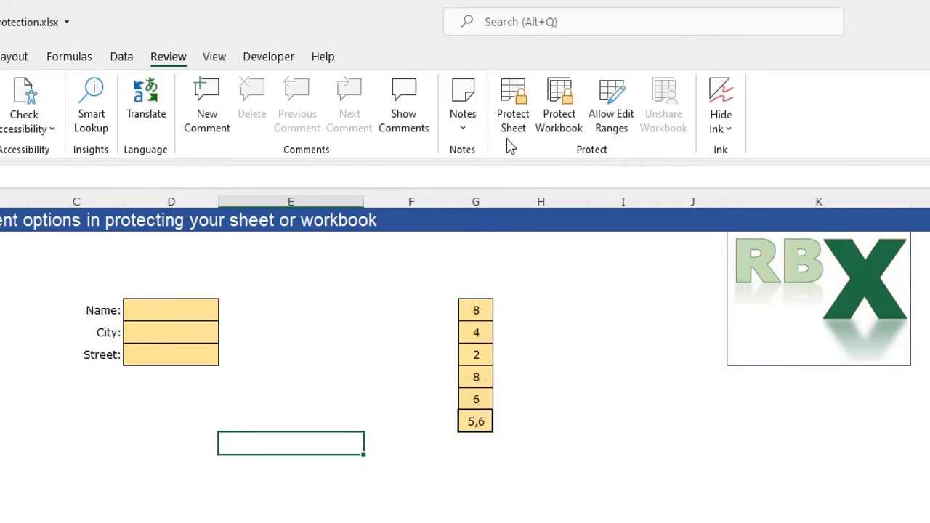
- Protect the sheet without a password and try to edit cells E3 and G5 outside the allowed range
{"action": "left_click", "coordinate": [514, 96]}
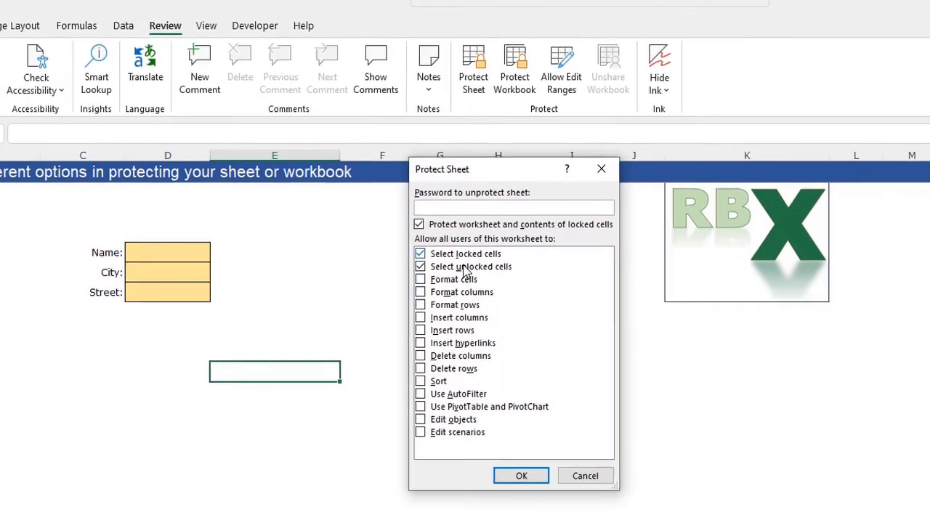
{"action": "left_click", "coordinate": [521, 474]}
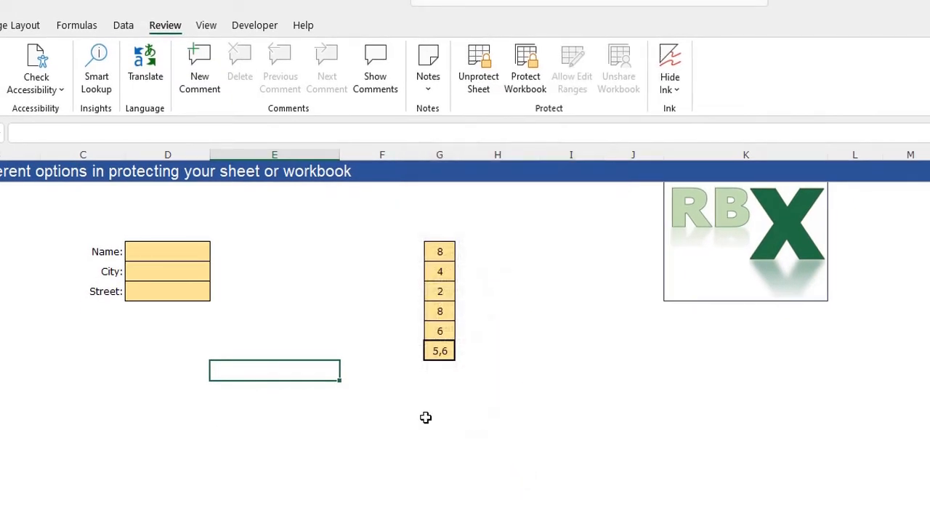
{"action": "left_click", "coordinate": [283, 305]}
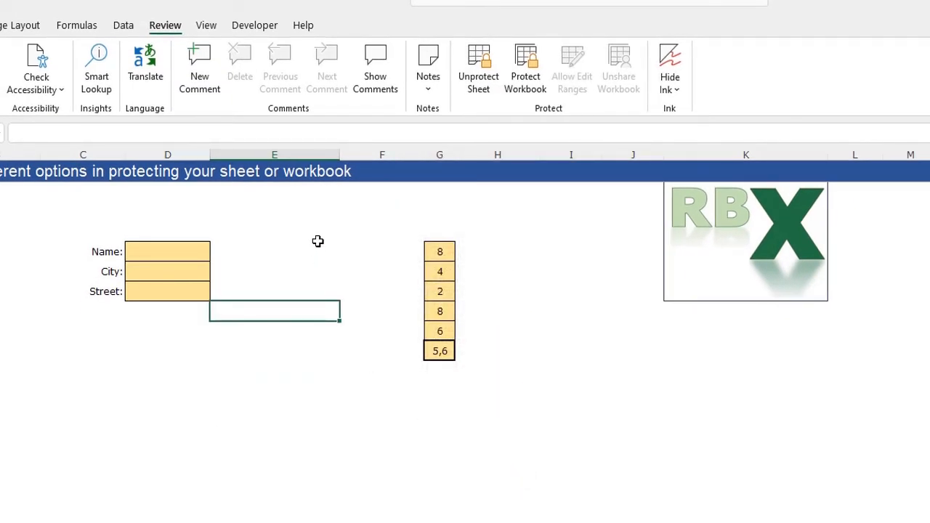
{"action": "left_click", "coordinate": [330, 217]}
{"action": "double_click", "coordinate": [330, 217]}
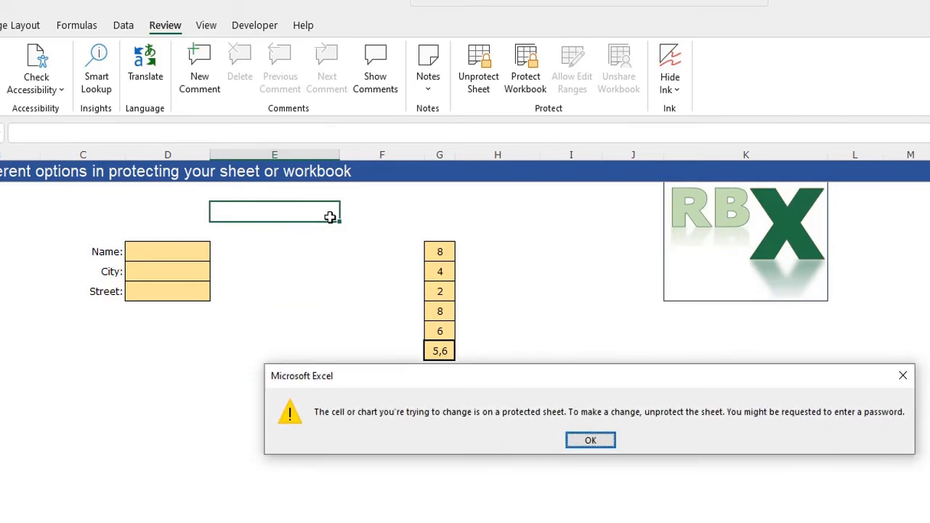
{"action": "left_click", "coordinate": [590, 441]}
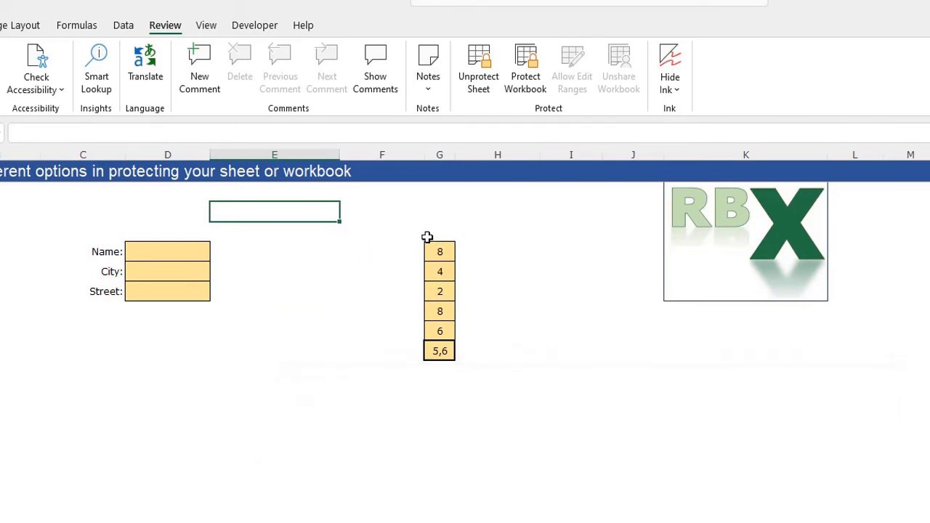
{"action": "left_click", "coordinate": [438, 253]}
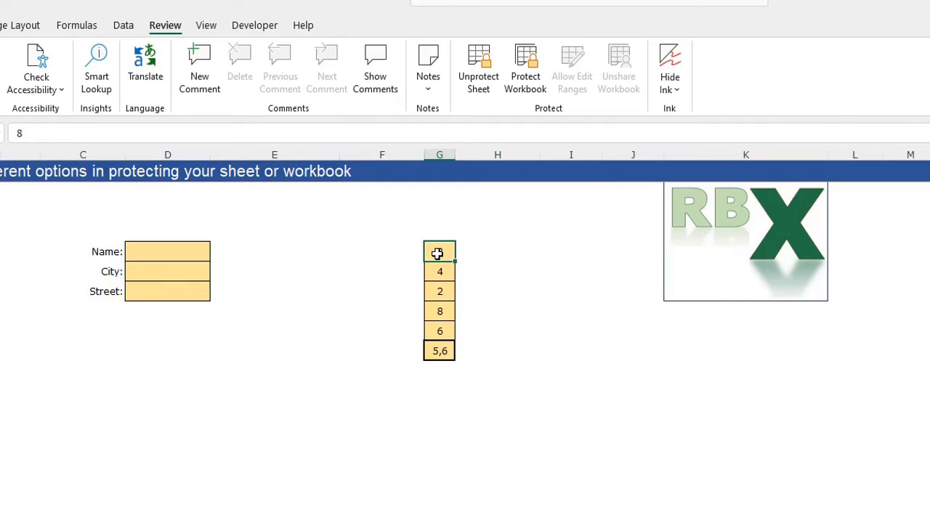
{"action": "double_click", "coordinate": [438, 252]}
{"action": "left_click", "coordinate": [587, 440]}
- Unlock the allowed edit range from cell D5 by entering the range password
{"action": "left_click", "coordinate": [174, 251]}
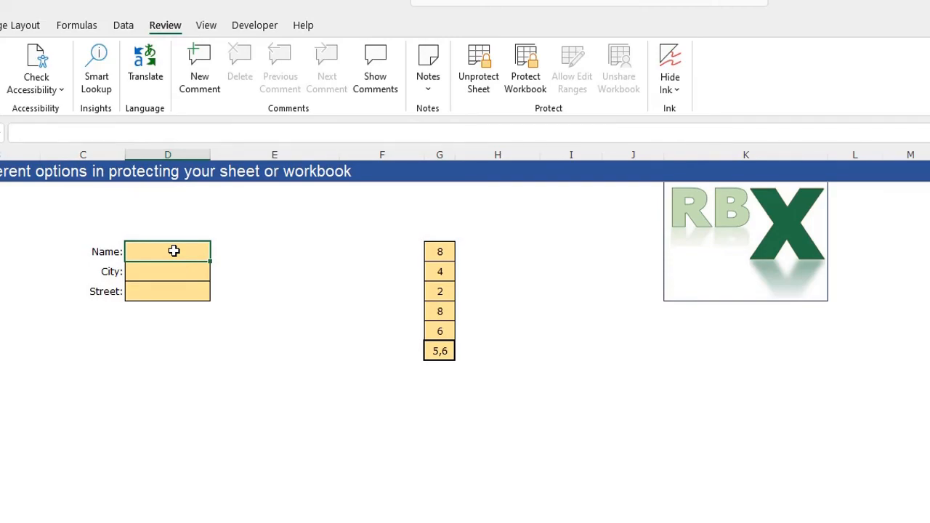
{"action": "double_click", "coordinate": [173, 250]}
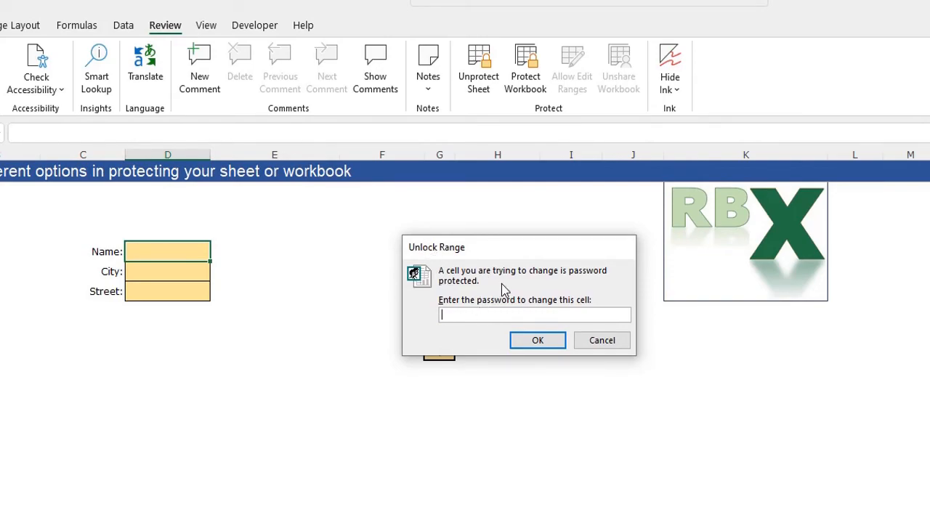
{"action": "type", "text": "•••••"}
{"action": "left_click", "coordinate": [538, 341]}
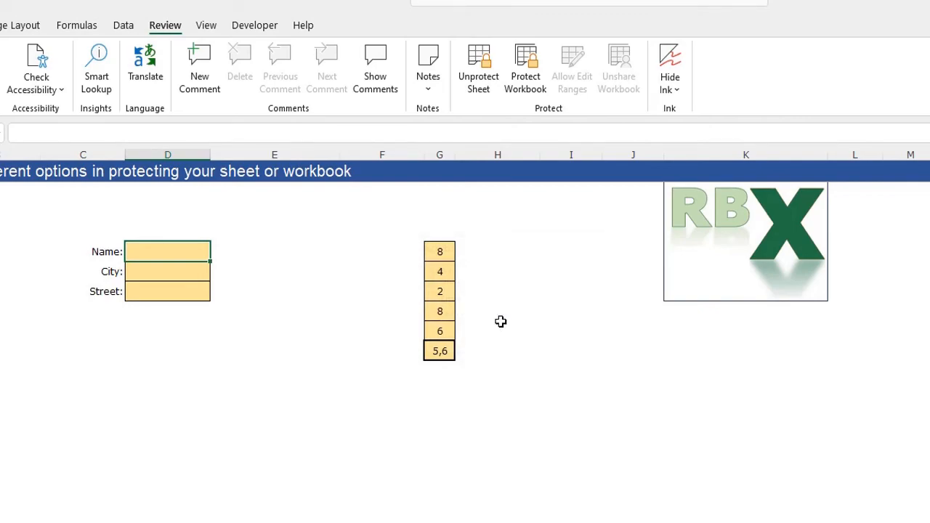
- Fill in the person's name in D5, the city in D6 and the street in D7
{"action": "type", "text": "William"}
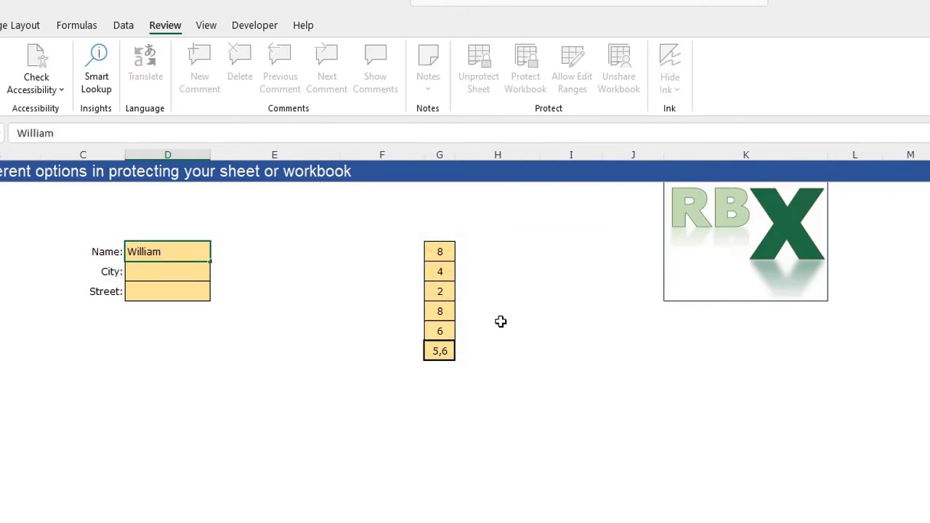
{"action": "key", "text": "Return"}
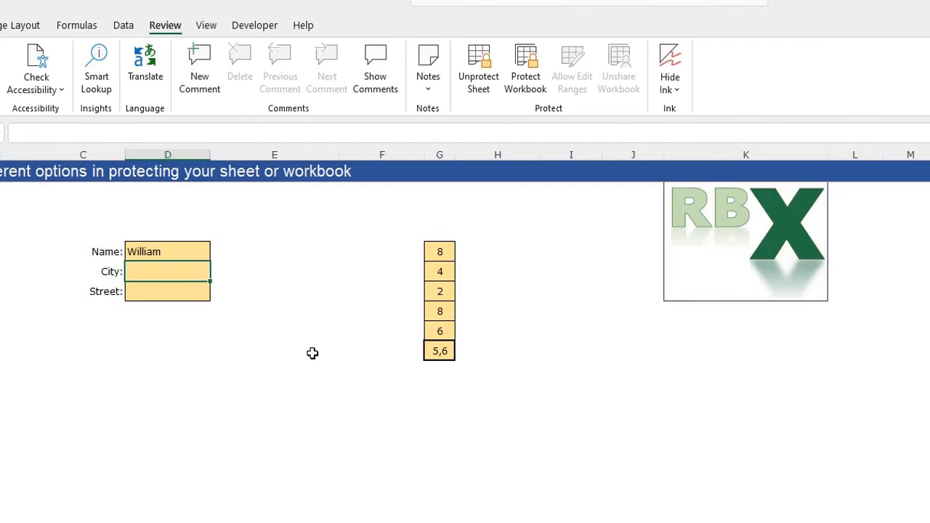
{"action": "type", "text": "r"}
{"action": "key", "text": "BackSpace"}
{"action": "type", "text": "New York"}
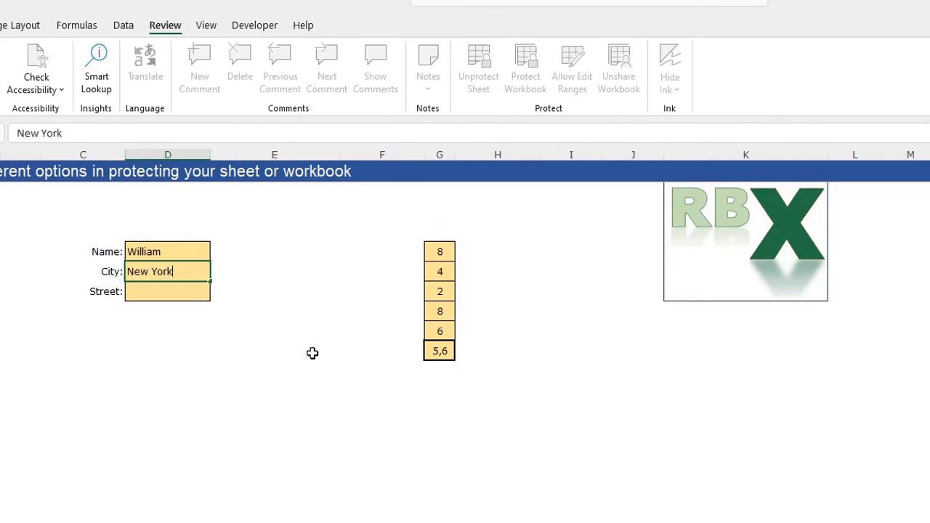
{"action": "key", "text": "Return"}
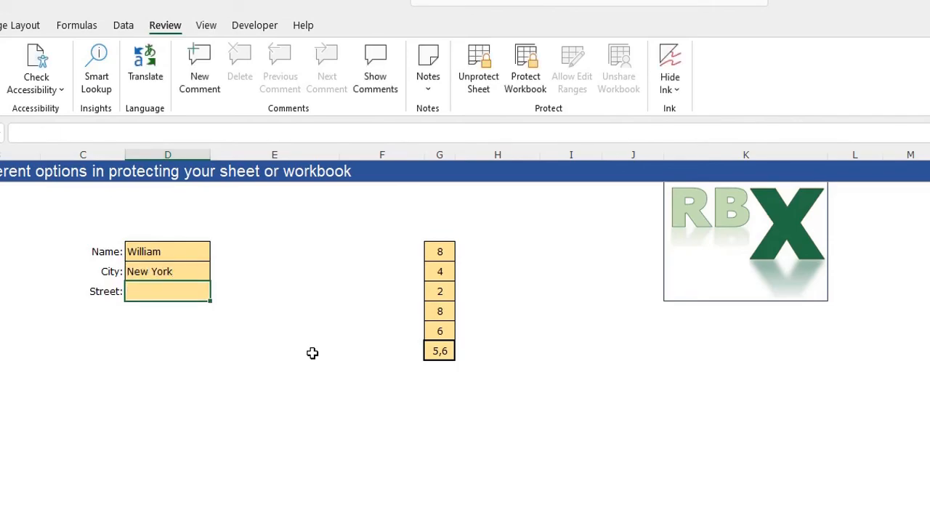
{"action": "type", "text": "3t"}
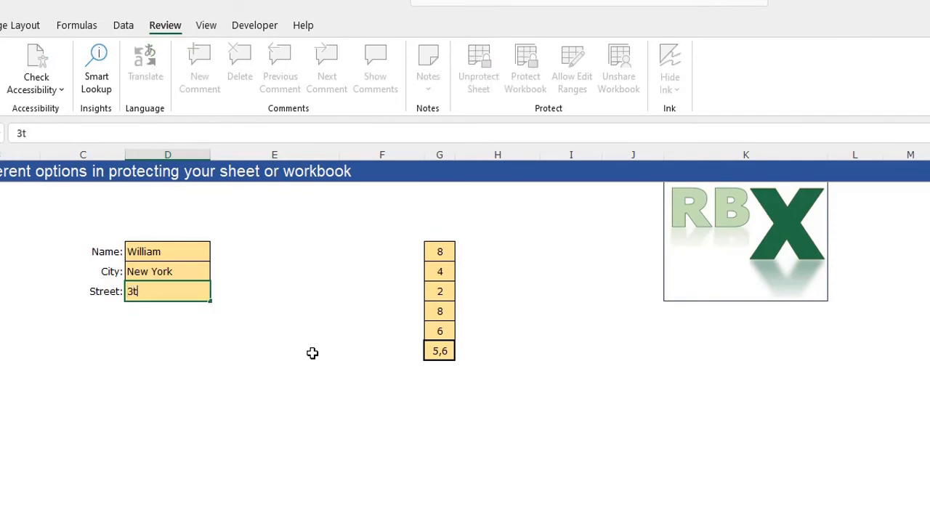
{"action": "type", "text": "h Avenue"}
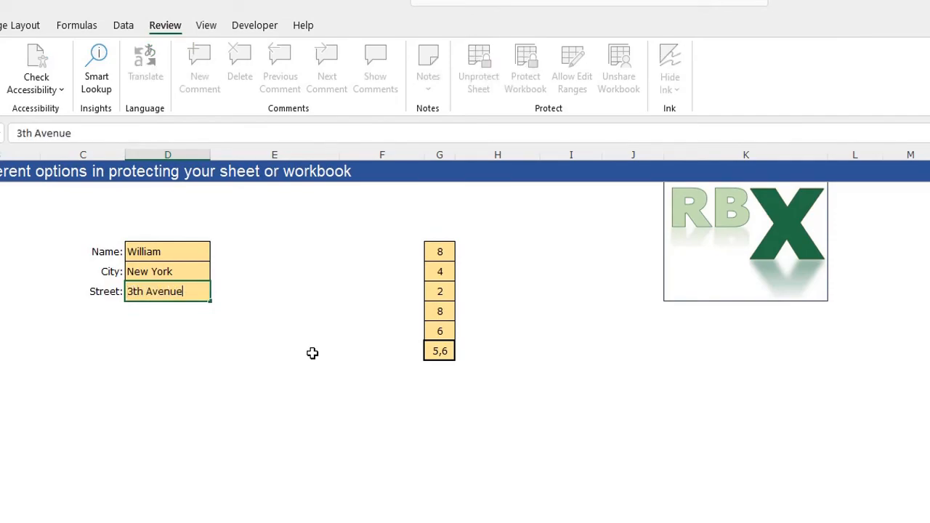
{"action": "key", "text": "Return"}
- Review the filled range D5:D7 and try to edit the Name label in C5
{"action": "left_click", "coordinate": [218, 367]}
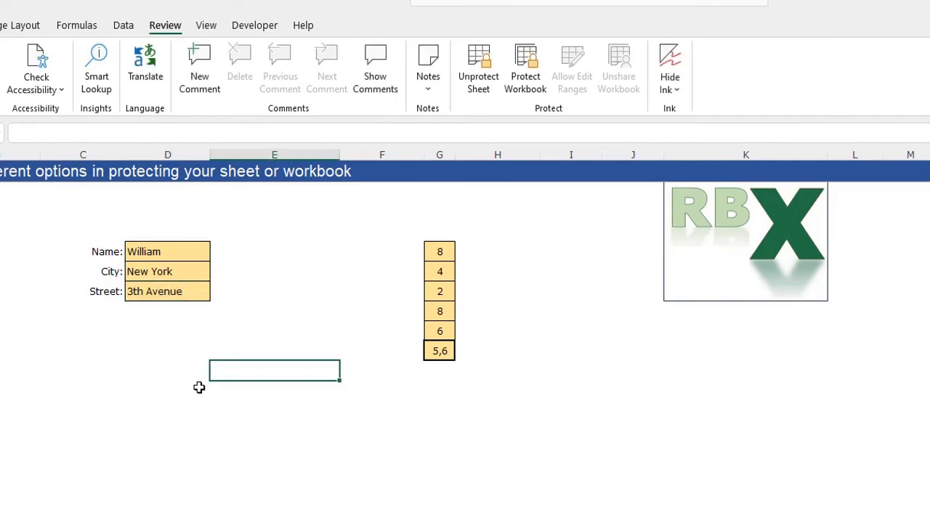
{"action": "left_click_drag", "start_coordinate": [172, 251], "coordinate": [172, 291]}
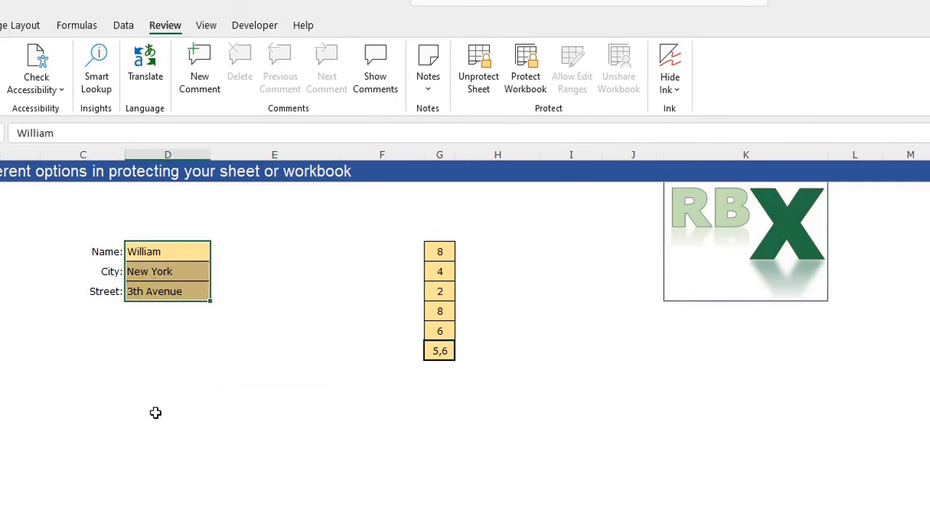
{"action": "left_click", "coordinate": [199, 377]}
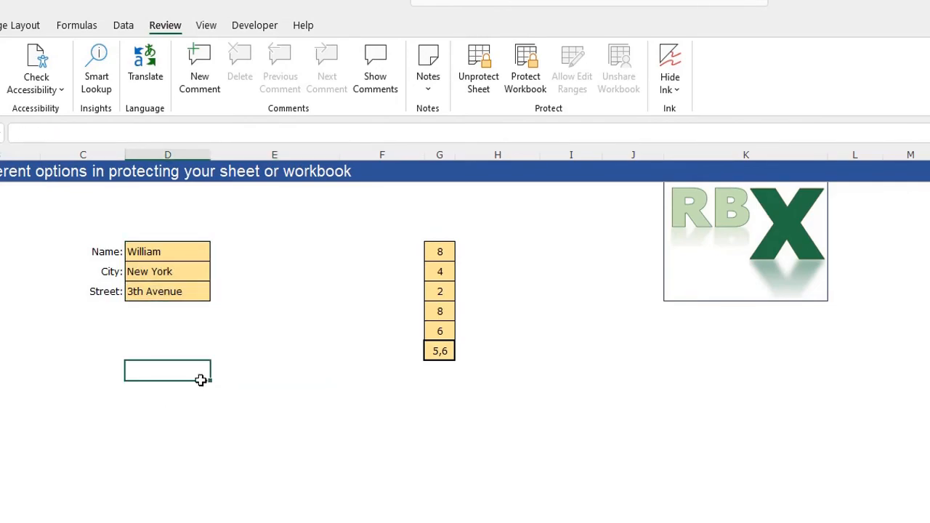
{"action": "left_click", "coordinate": [100, 251]}
{"action": "double_click", "coordinate": [99, 251]}
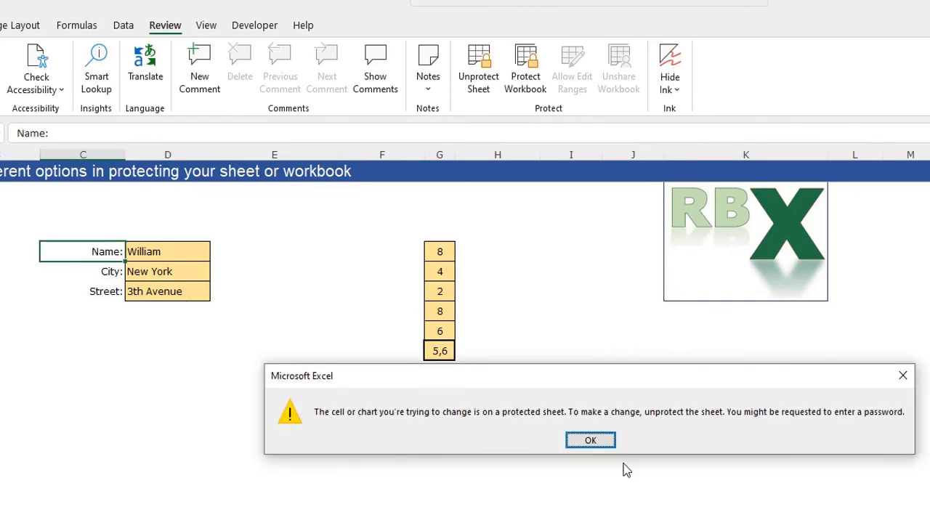
{"action": "left_click", "coordinate": [587, 443]}
{"action": "left_click", "coordinate": [355, 307]}
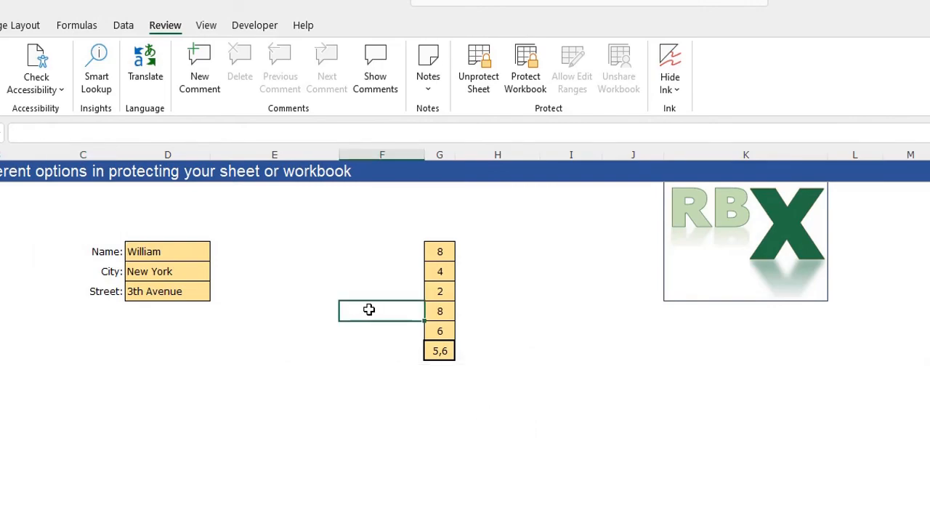